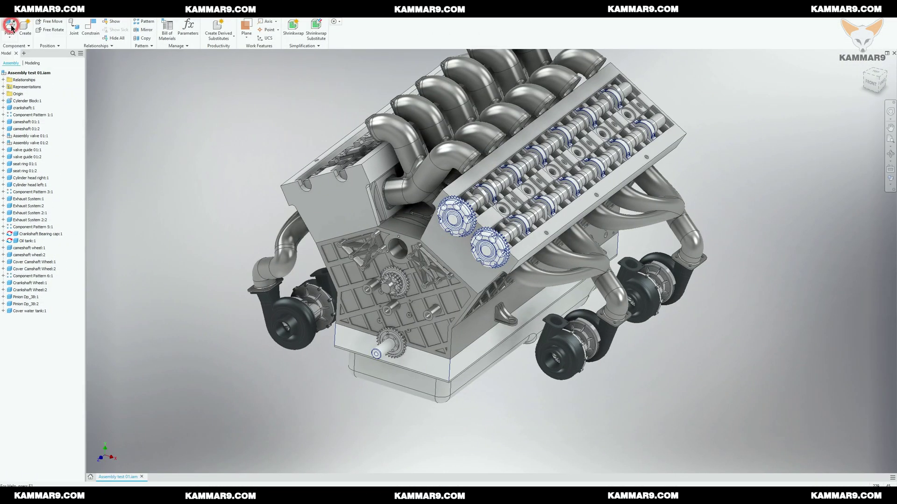
Step: Browse the V12 engine inventor 2020 folder for the chain tensioner part to place in the assembly
left_click(15, 30)
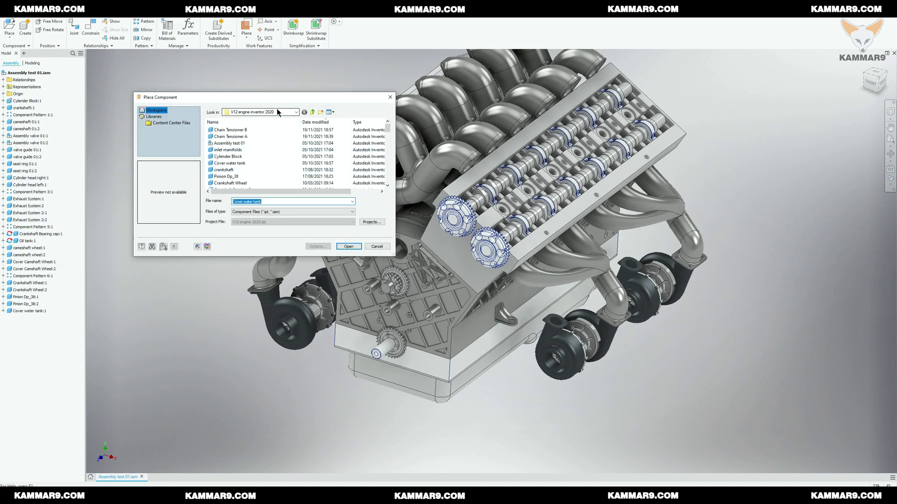
type("chain")
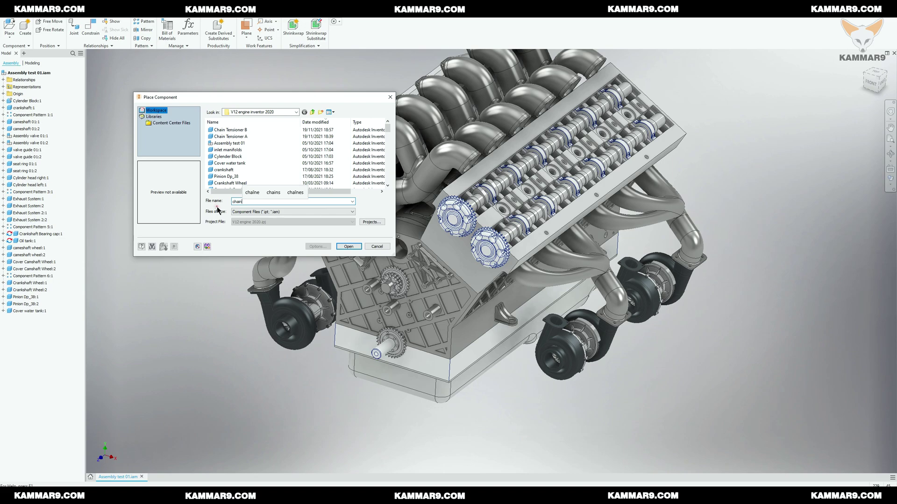
left_click(237, 157)
key("Down")
key("Down")
key("Down")
key("Down")
key("Down")
scroll(253, 161, "down", 3)
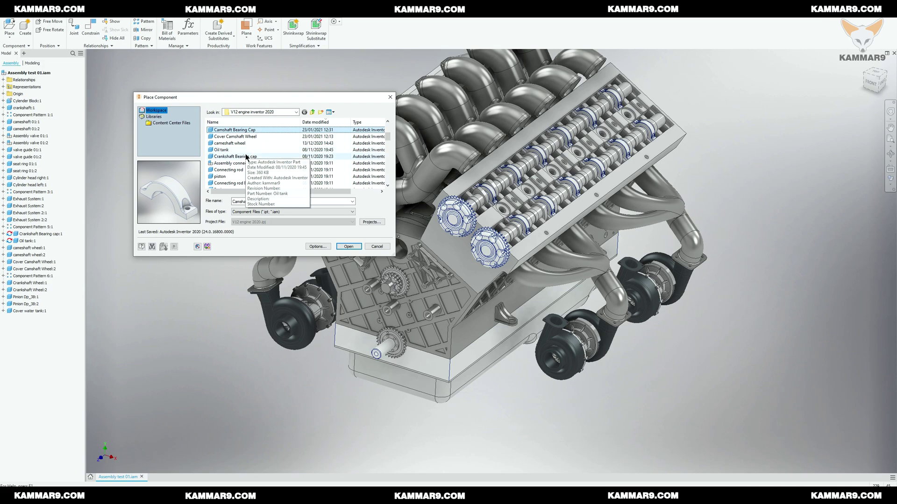
key("Down")
scroll(246, 157, "up", 2)
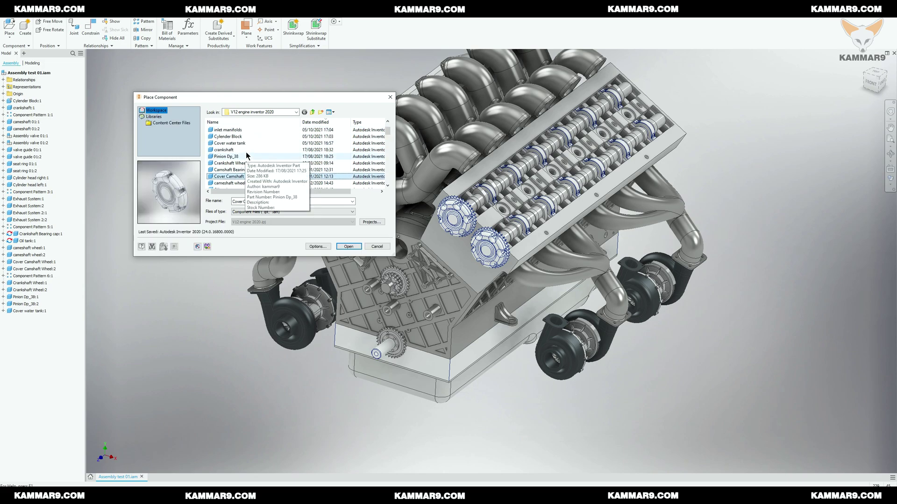
key("Down")
key("Down")
key("Down")
scroll(370, 168, "down", 3)
key("Down")
key("Down")
key("Down")
key("Down")
key("Down")
key("Down")
key("Down")
key("Down")
key("Down")
key("Down")
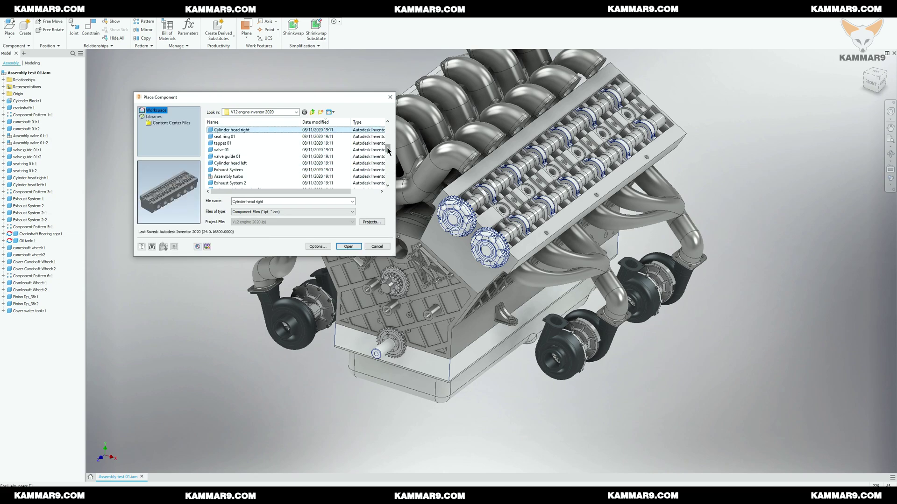
left_click(323, 122)
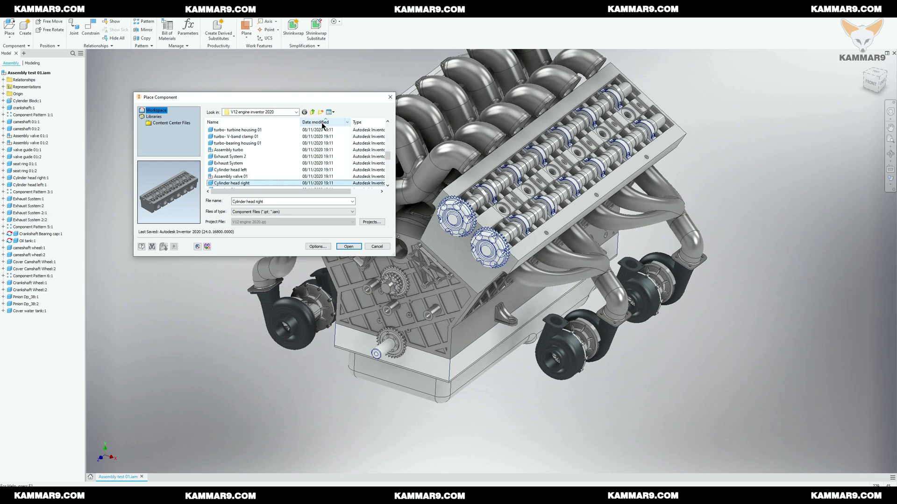
left_click(326, 122)
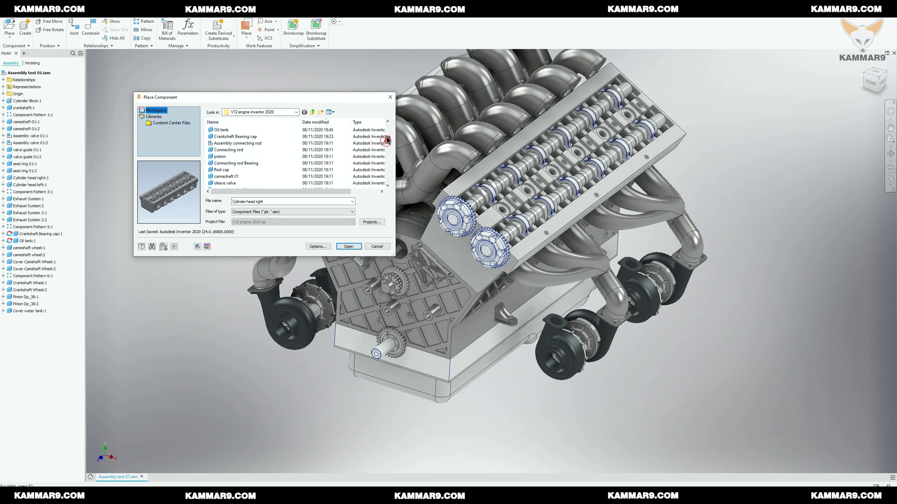
Step: Place two instances of the Chain Tensioner A part in the empty space beside the engine
left_click(246, 136)
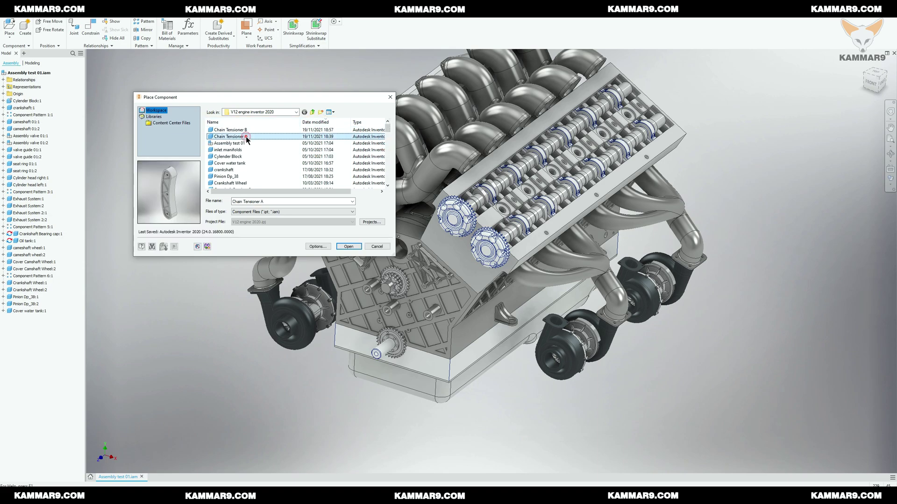
left_click(346, 246)
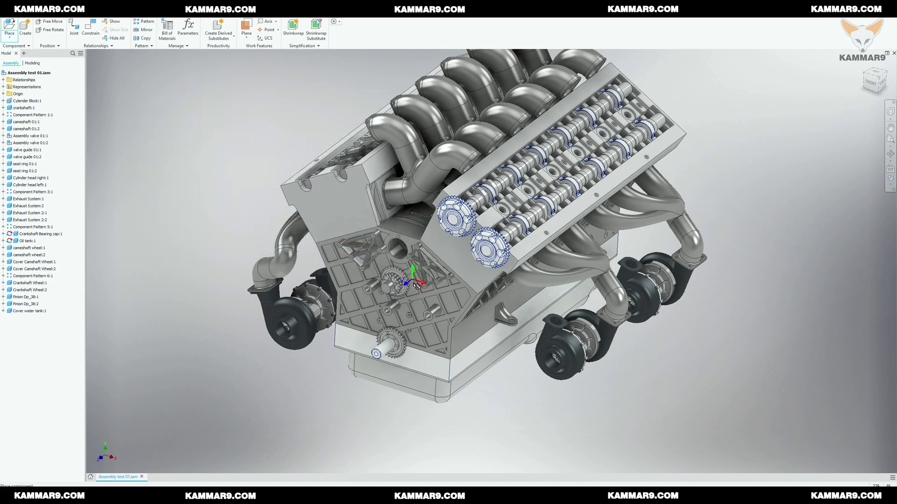
scroll(411, 280, "down", 5)
left_click(348, 319)
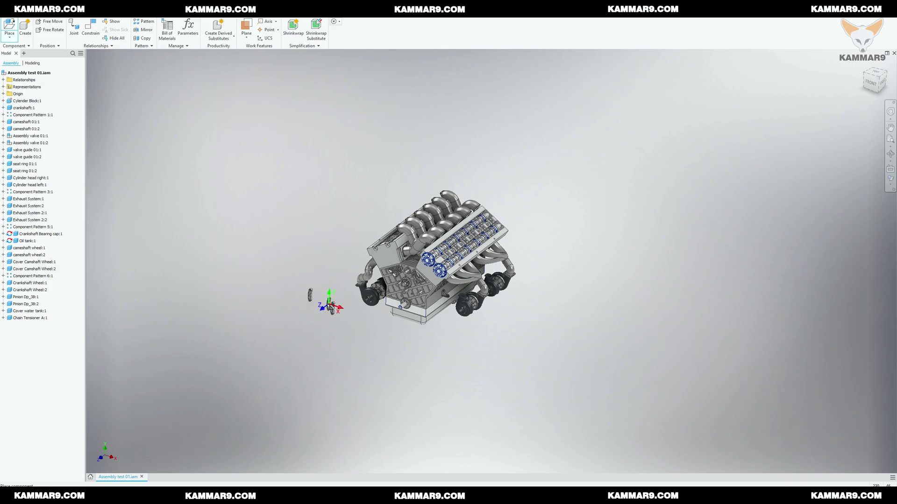
left_click(332, 309)
scroll(331, 309, "up", 5)
key("Escape")
left_click_drag(352, 324, 360, 314)
left_click(384, 333)
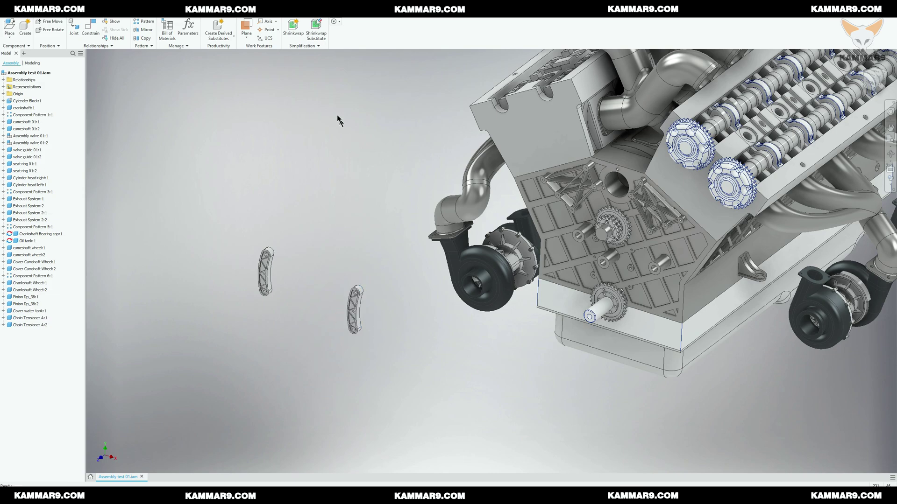
Step: Mate the axis of one tensioner's lower hole to the mounting hole beside the crankshaft sprocket, with a 0 mm offset
left_click(91, 29)
scroll(354, 330, "down", 5)
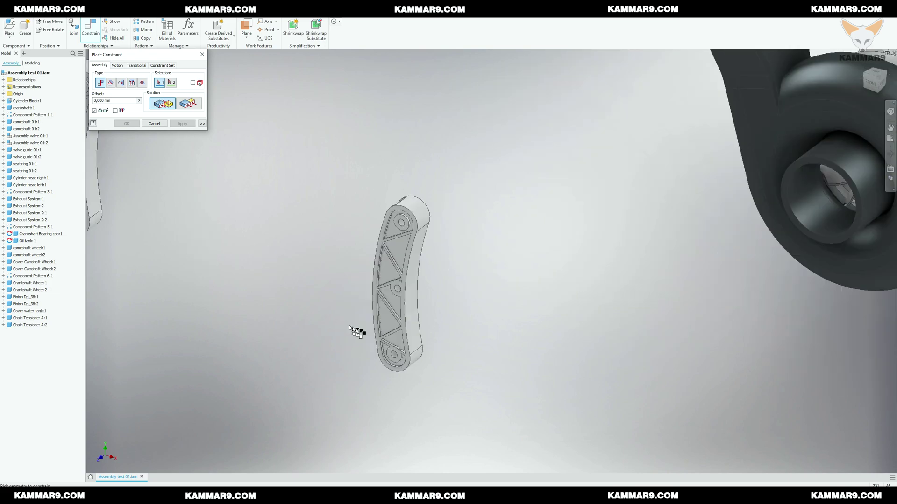
scroll(394, 360, "down", 3)
left_click(390, 361)
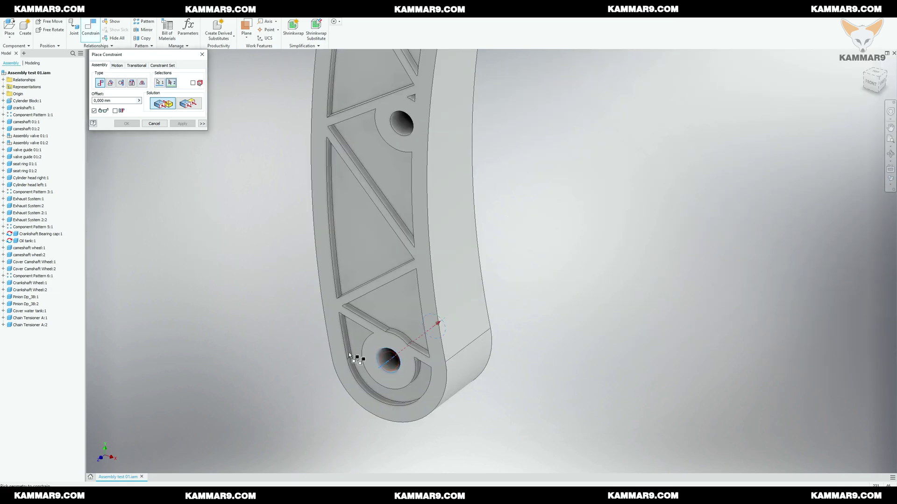
scroll(320, 347, "up", 2)
scroll(319, 347, "up", 4)
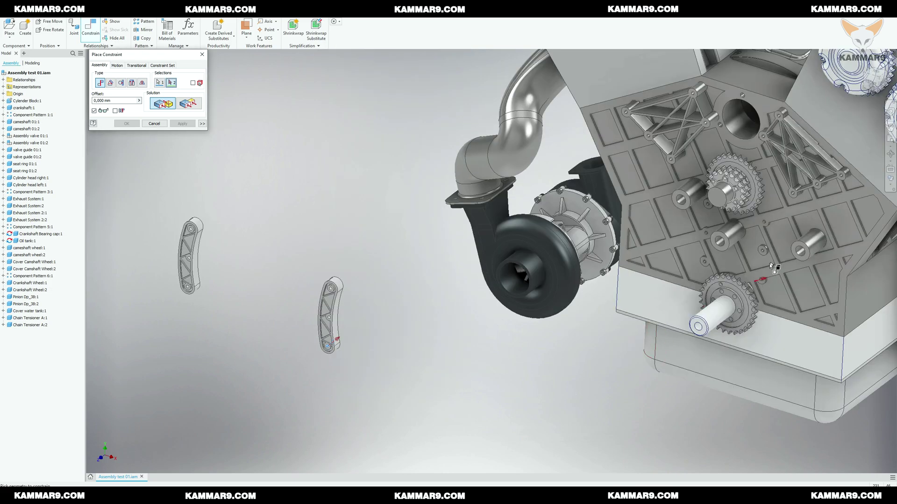
scroll(736, 350, "down", 6)
scroll(735, 350, "down", 3)
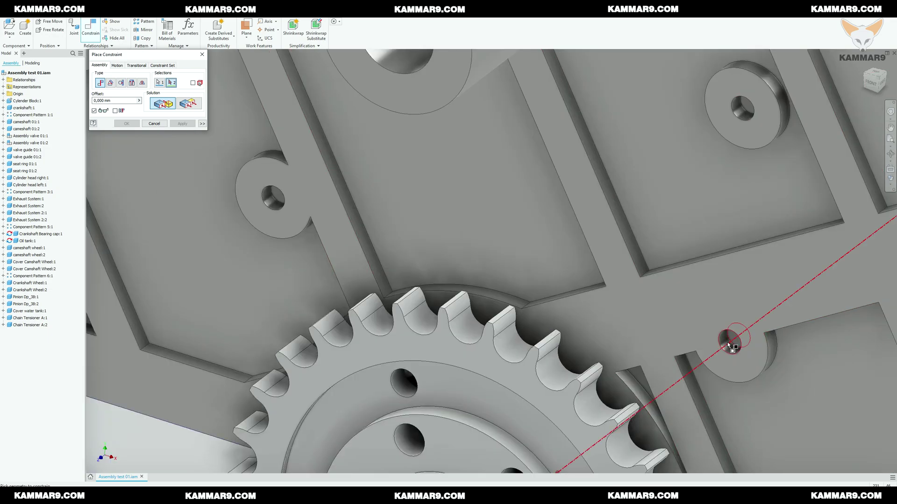
left_click(727, 344)
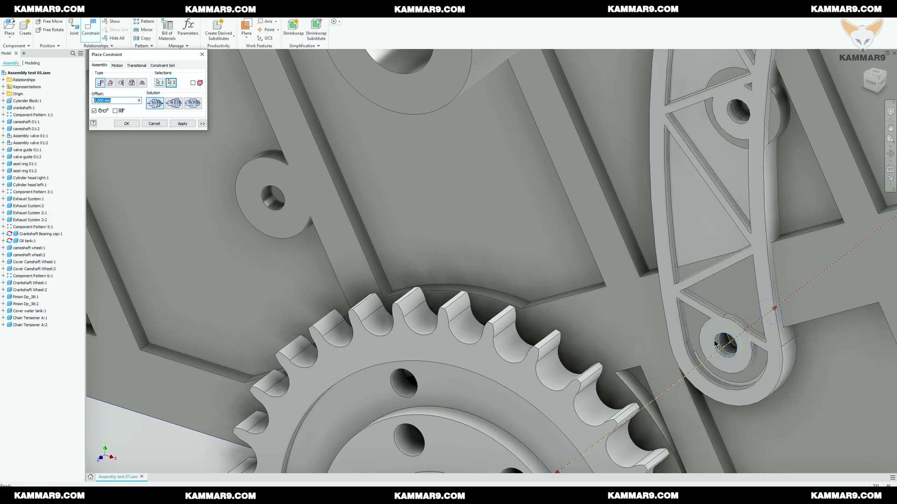
scroll(566, 316, "up", 6)
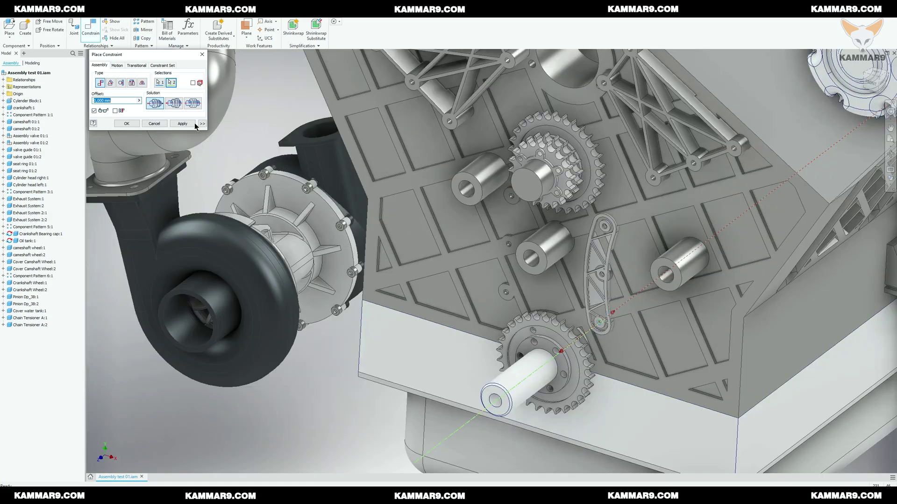
left_click(182, 123)
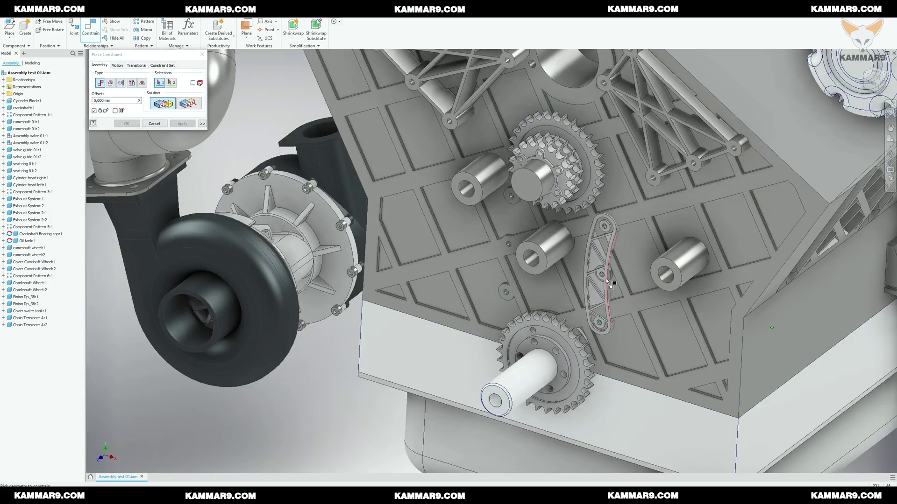
Step: Mate the axis of the tensioner's middle hole to the mounting boss hole behind it on the engine block
scroll(607, 282, "down", 5)
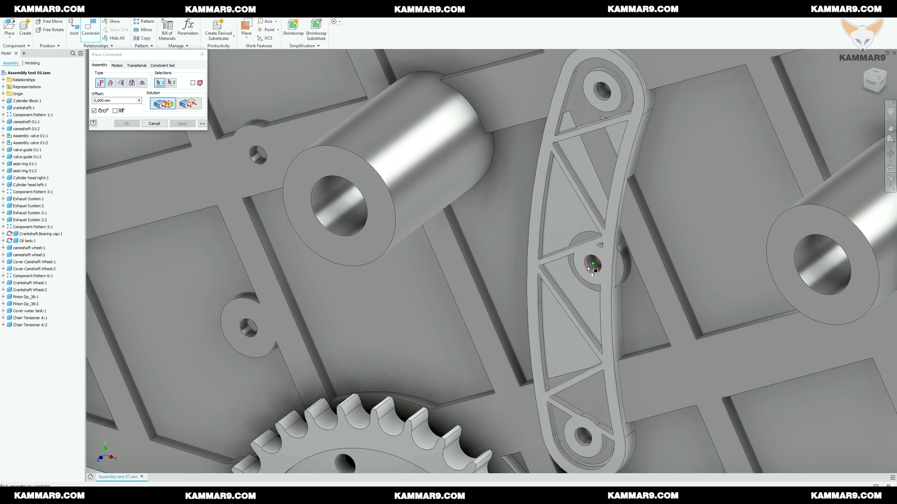
scroll(588, 267, "down", 3)
left_click(598, 271)
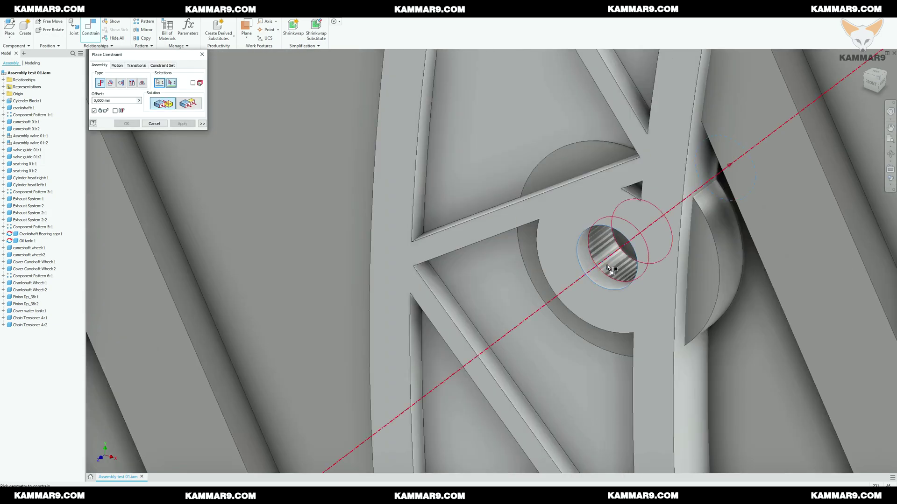
left_click(609, 264)
left_click(182, 124)
scroll(635, 329, "up", 5)
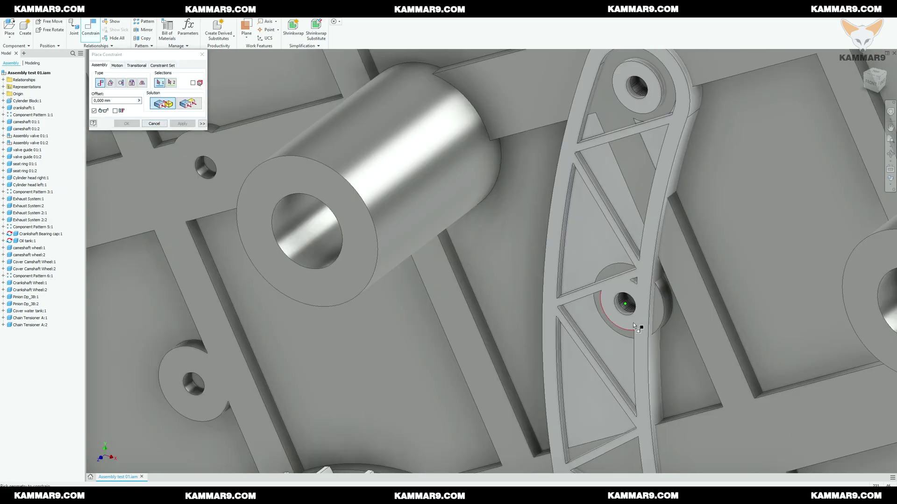
left_click(632, 322)
left_click_drag(632, 323, 438, 397)
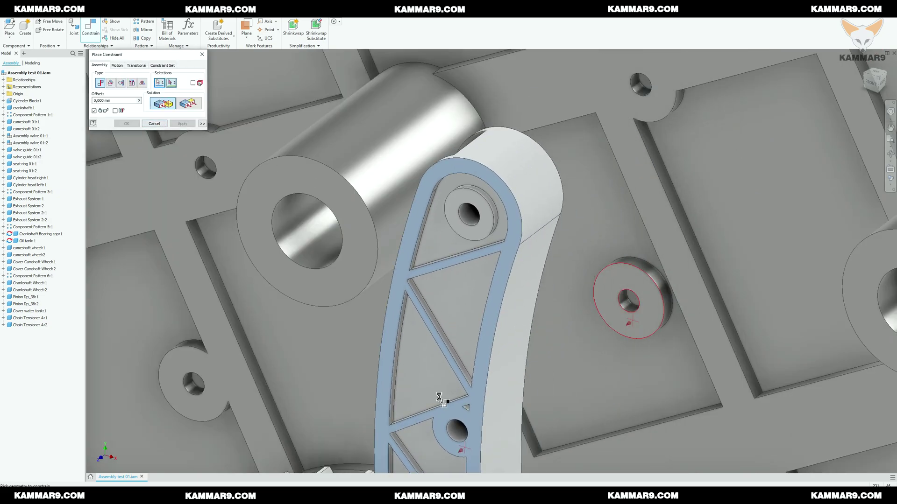
left_click(637, 321)
scroll(595, 320, "up", 5)
scroll(596, 322, "up", 4)
middle_click_drag(569, 362, 523, 347)
scroll(579, 362, "up", 5)
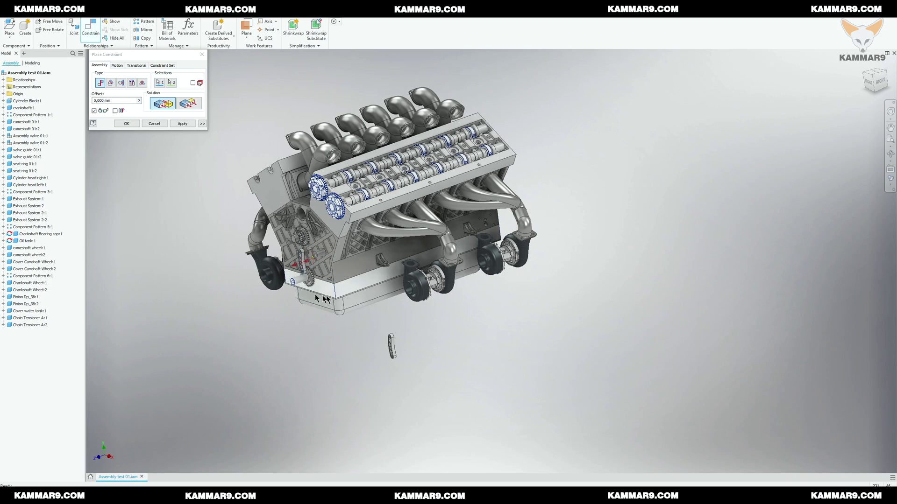
scroll(299, 271, "down", 8)
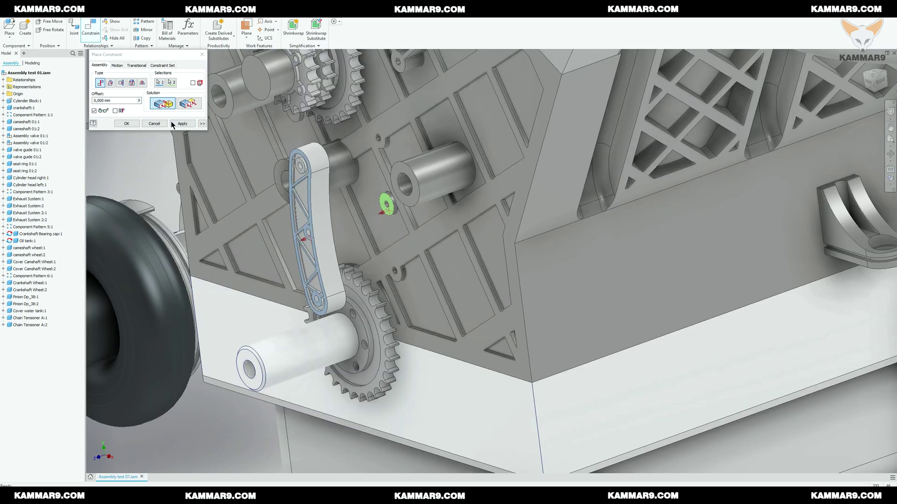
left_click(160, 83)
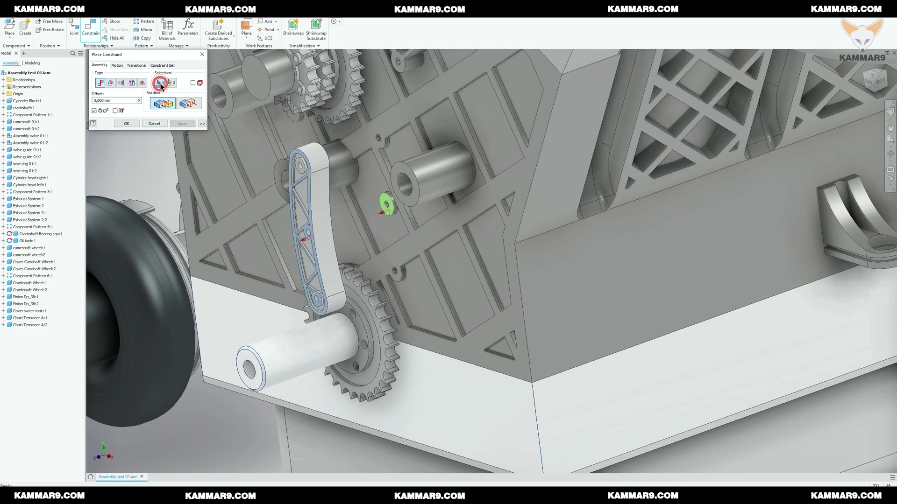
left_click(159, 84)
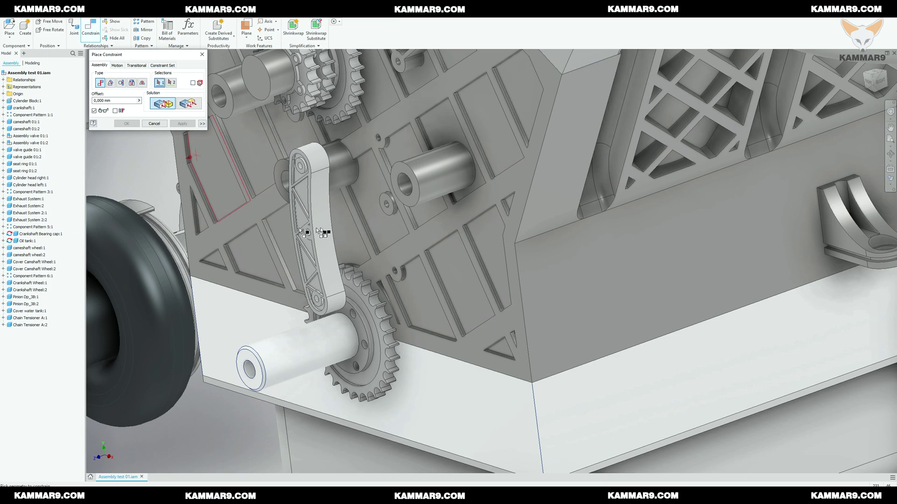
Step: Mate the tensioner's back face flush against the mounting boss face on the block with a 0 mm offset, and finish constraining
left_click(385, 199)
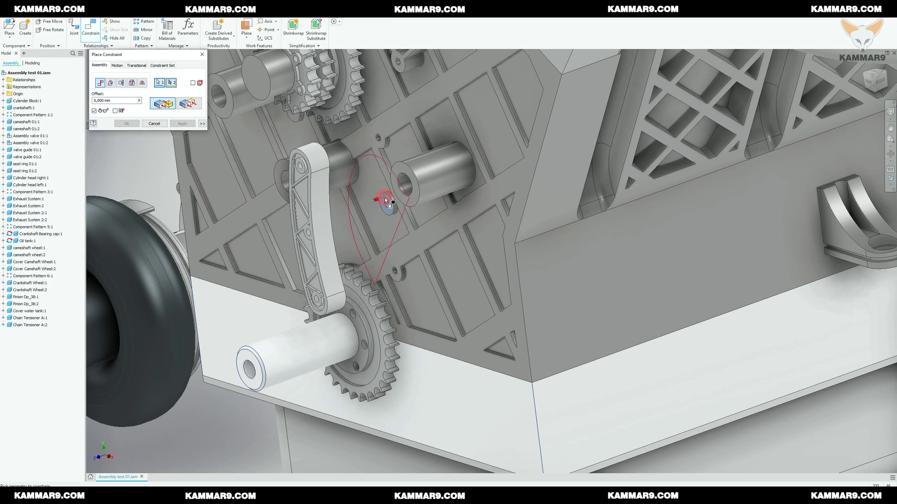
scroll(359, 241, "down", 5)
middle_click_drag(330, 247, 303, 248, "shift")
scroll(563, 295, "down", 8)
scroll(468, 287, "up", 8)
middle_click_drag(535, 306, 479, 307, "shift")
scroll(140, 300, "up", 4)
scroll(144, 309, "up", 6)
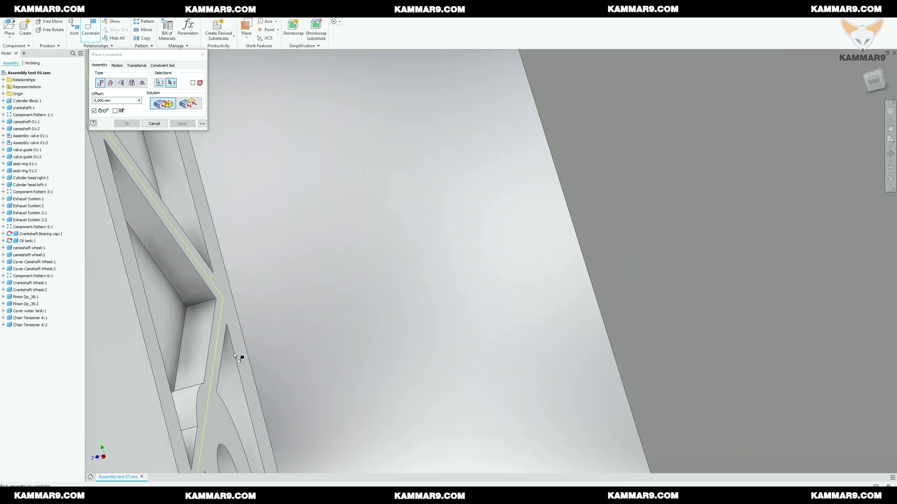
left_click(232, 321)
scroll(310, 328, "down", 5)
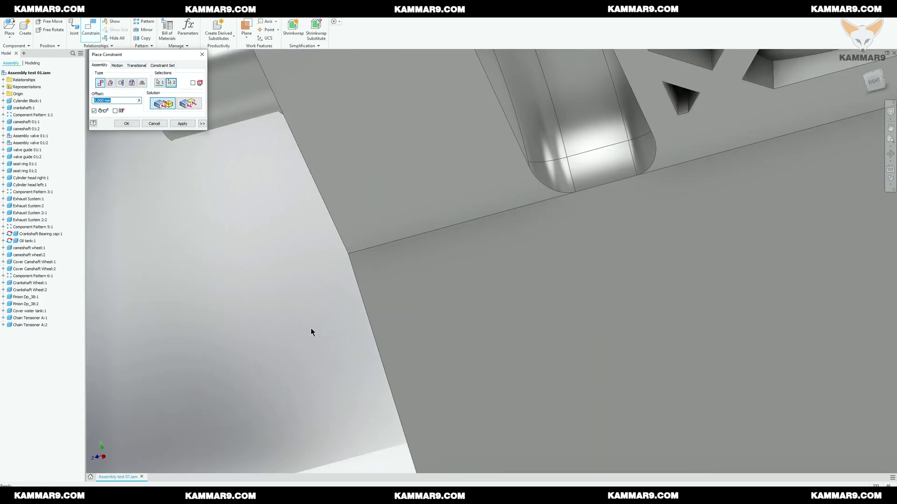
middle_click_drag(392, 304, 621, 343, "shift")
scroll(419, 322, "down", 5)
left_click_drag(621, 342, 684, 380)
scroll(696, 378, "up", 6)
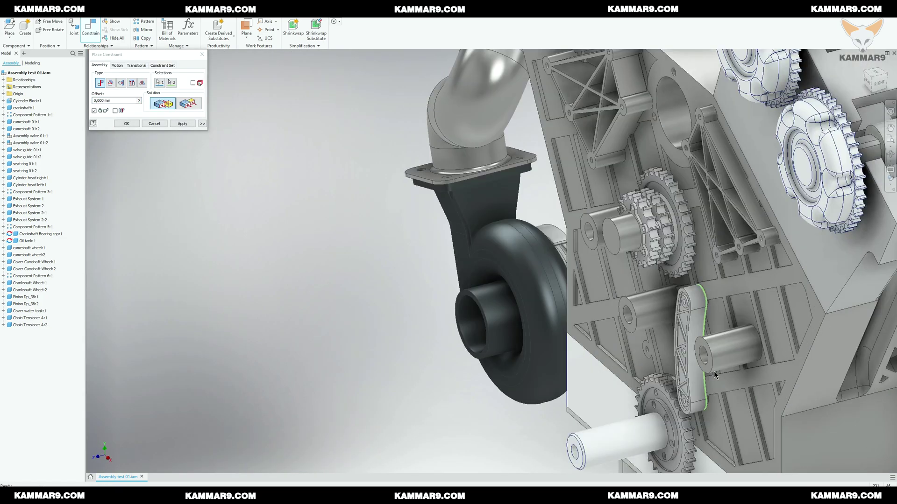
left_click(183, 123)
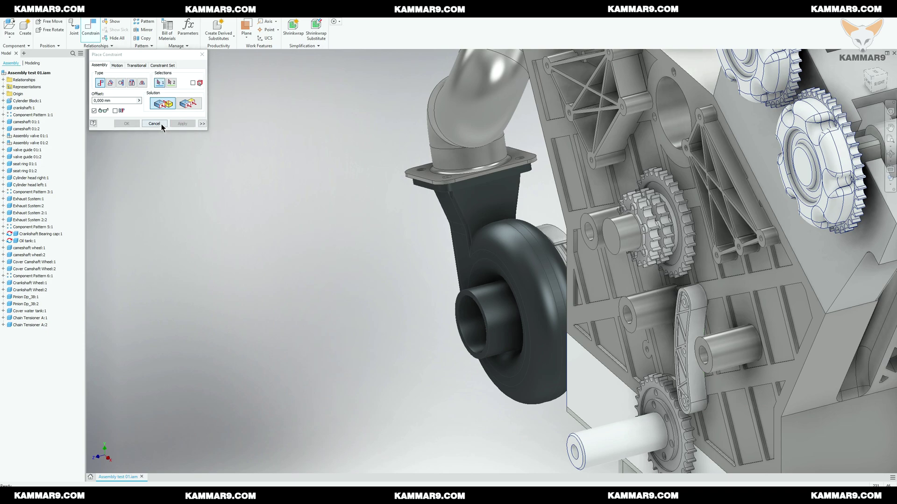
scroll(503, 343, "down", 6)
scroll(507, 344, "down", 2)
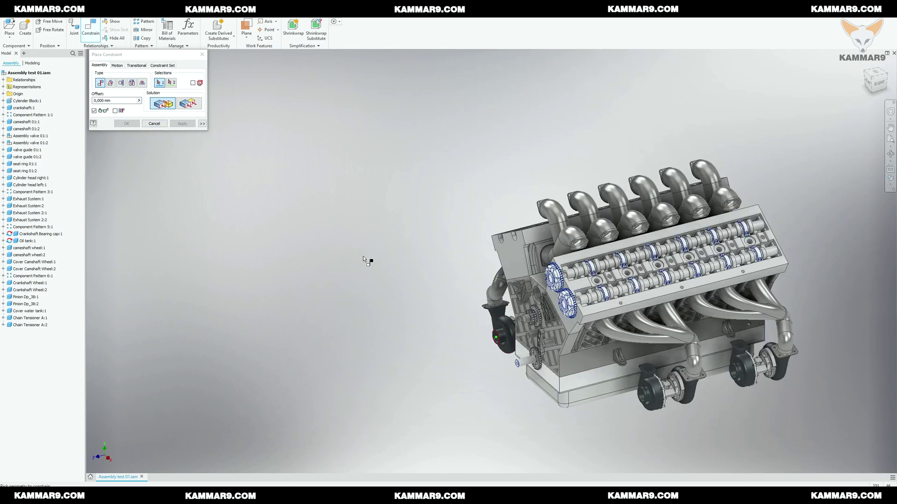
left_click(148, 123)
Step: Delete the unconstrained second instance of Chain Tensioner A from the assembly
scroll(453, 422, "down", 3)
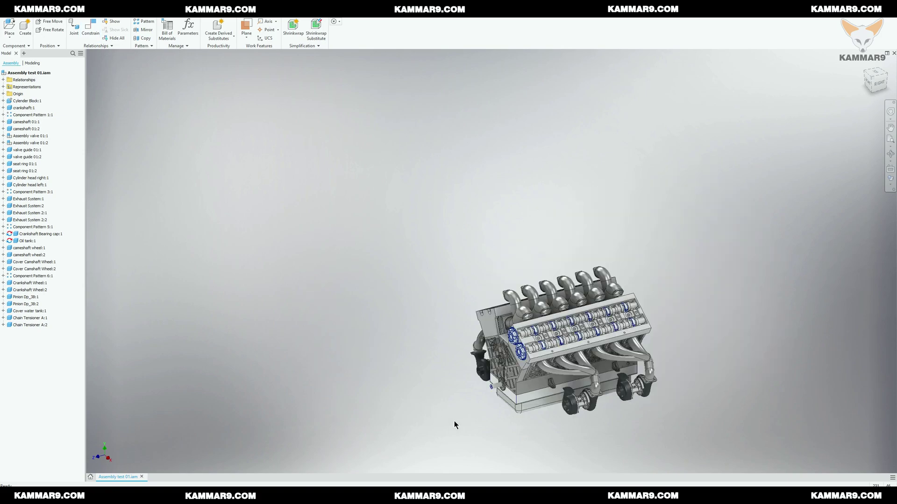
middle_click_drag(511, 368, 459, 372, "shift")
left_click_drag(458, 372, 594, 336)
scroll(597, 386, "up", 3)
scroll(514, 339, "down", 3)
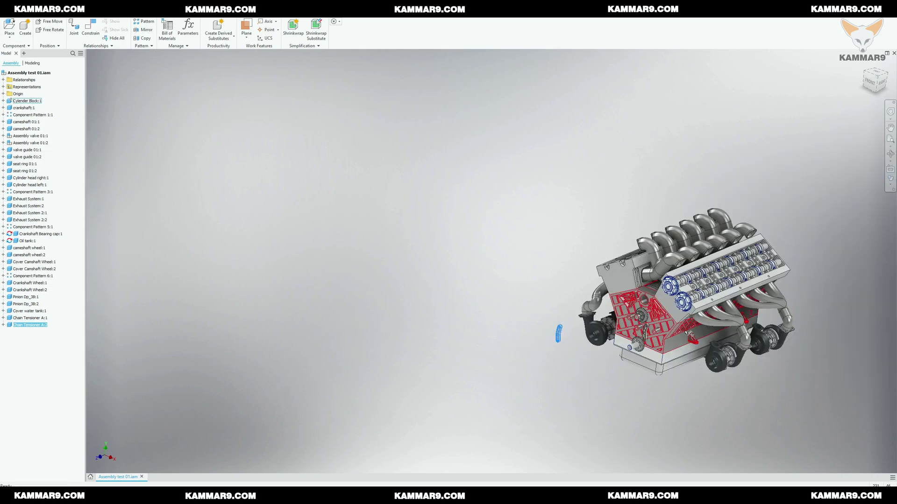
scroll(682, 333, "up", 4)
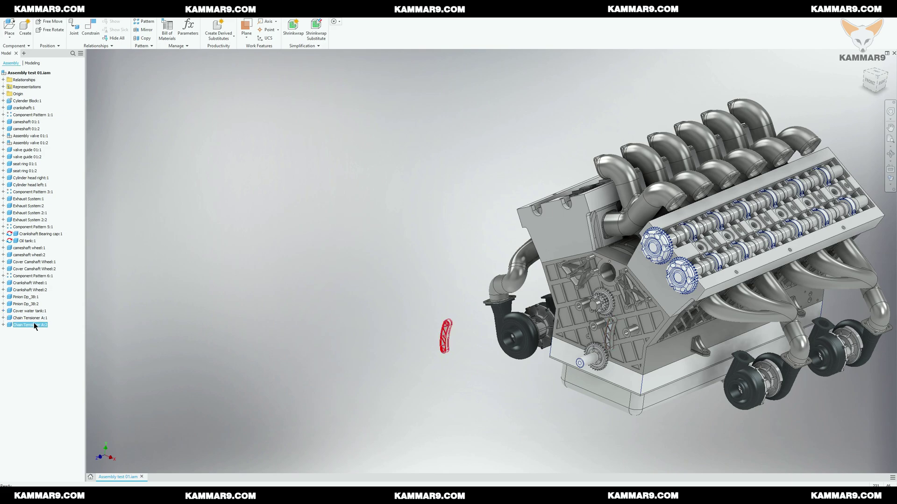
scroll(462, 338, "up", 2)
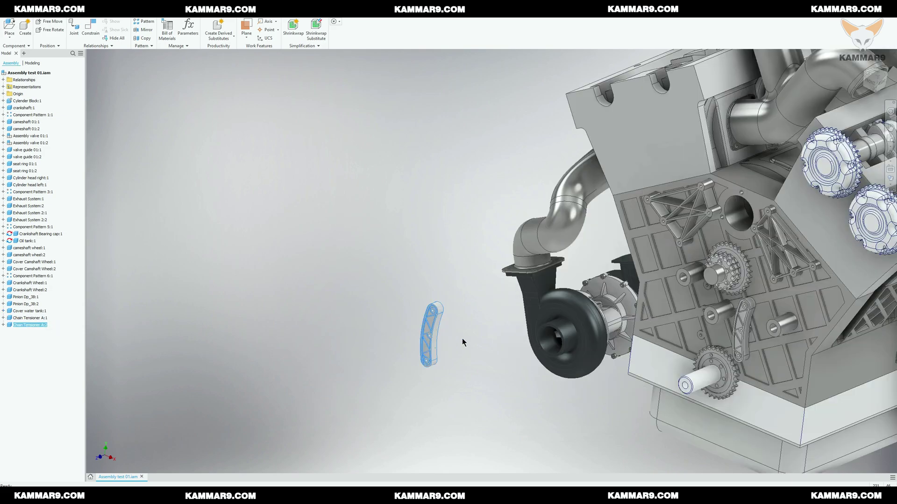
scroll(402, 324, "down", 2)
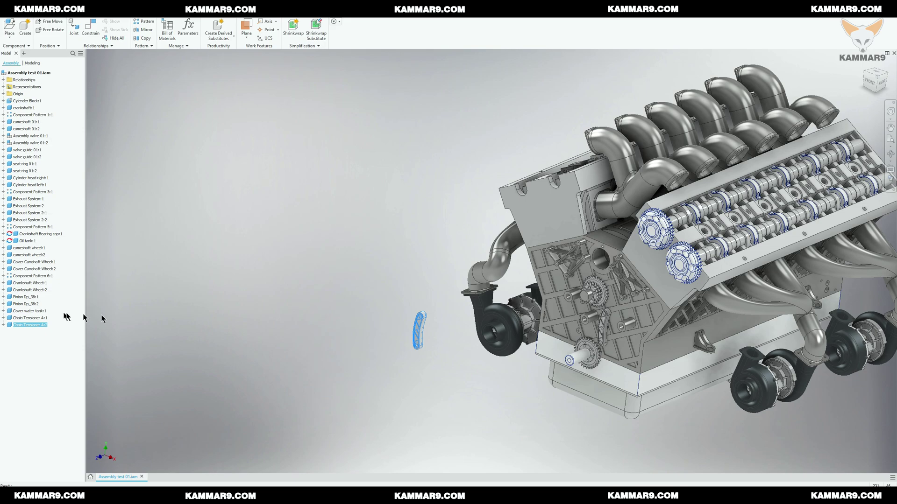
left_click(29, 319)
left_click(30, 325)
key("Delete")
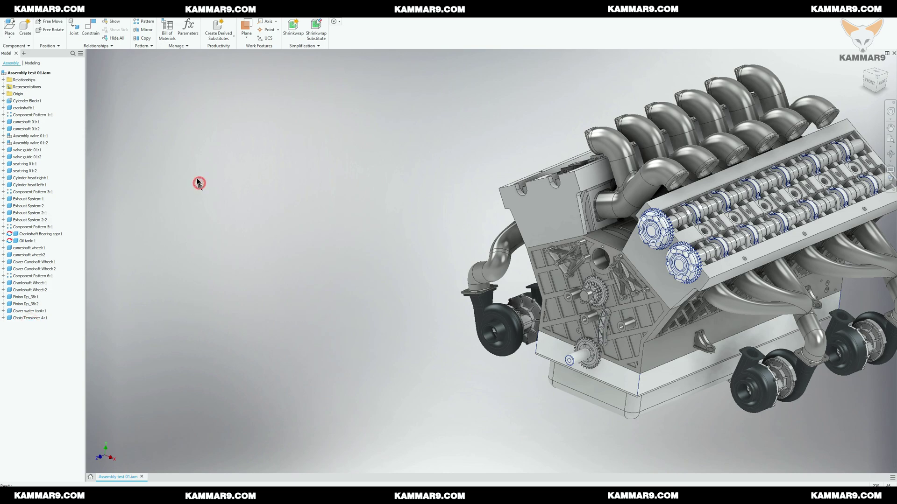
Step: Mirror the constrained Chain Tensioner A across the cylinder block's YZ plane, inserting the copy into the assembly as Chain Tensioner A_MIR.ipt
left_click(144, 30)
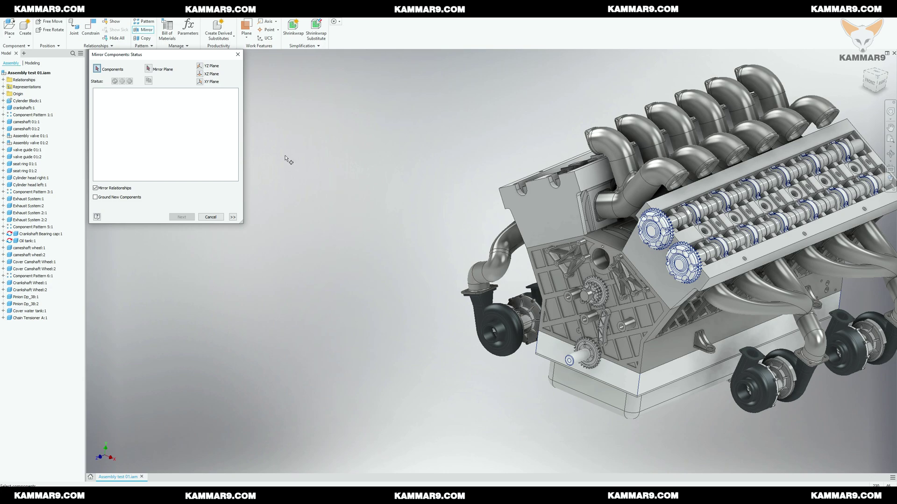
left_click(602, 327)
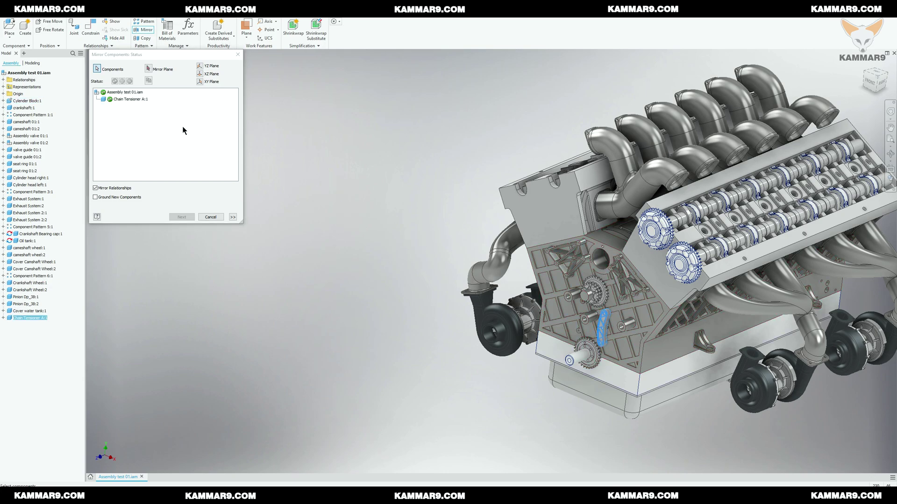
left_click(149, 70)
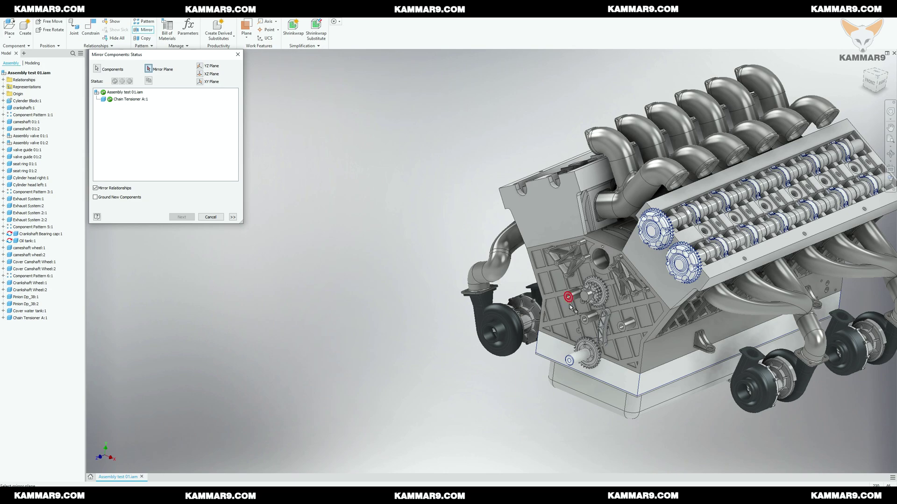
left_click(3, 101)
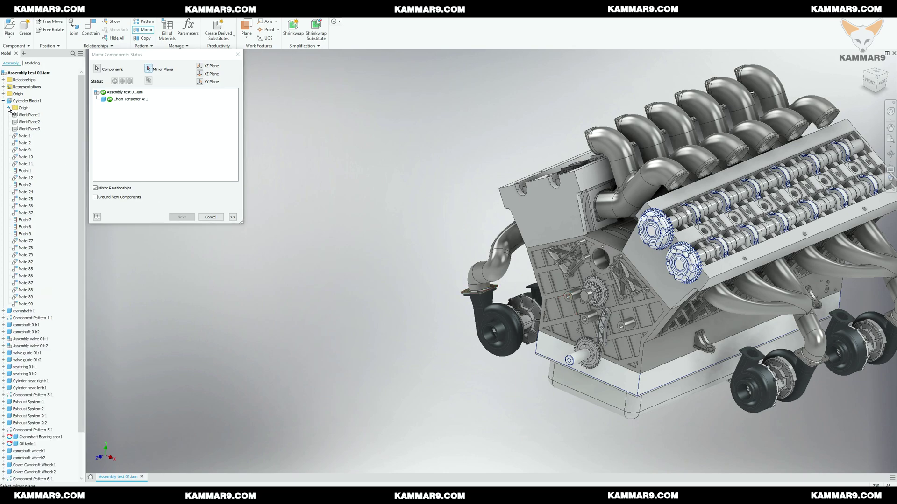
left_click(9, 107)
left_click(26, 116)
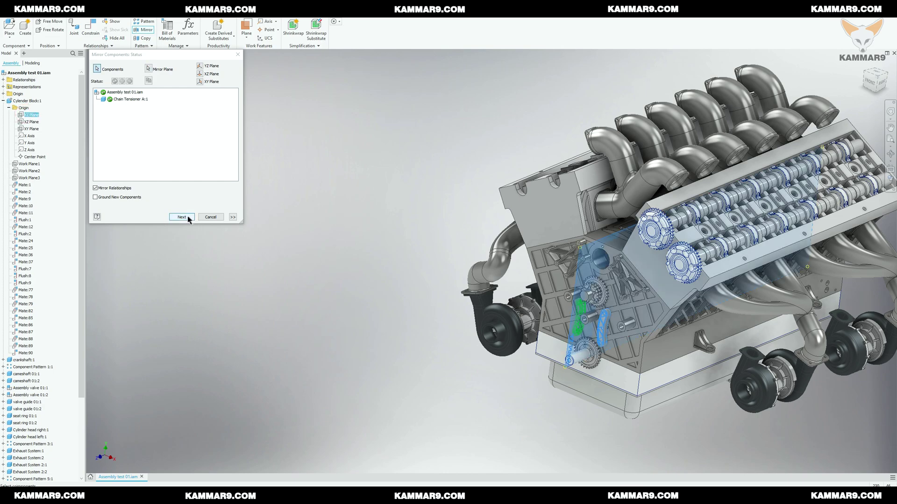
left_click(189, 218)
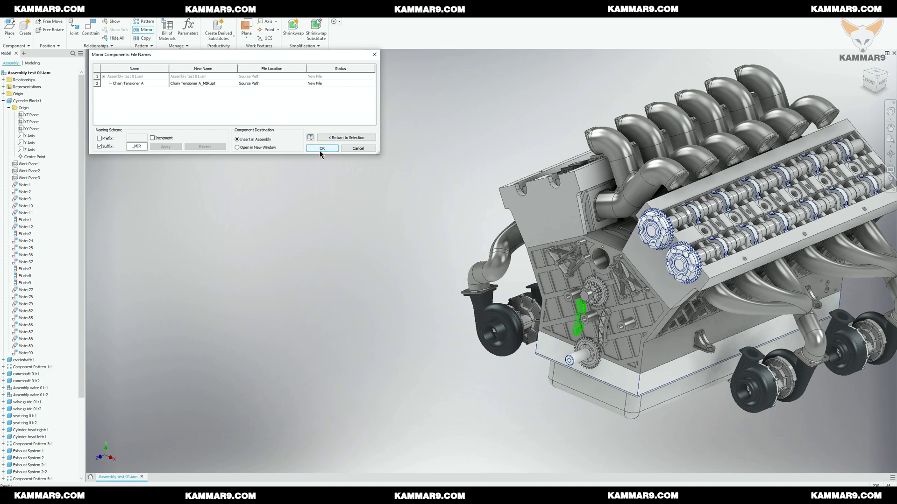
left_click(321, 148)
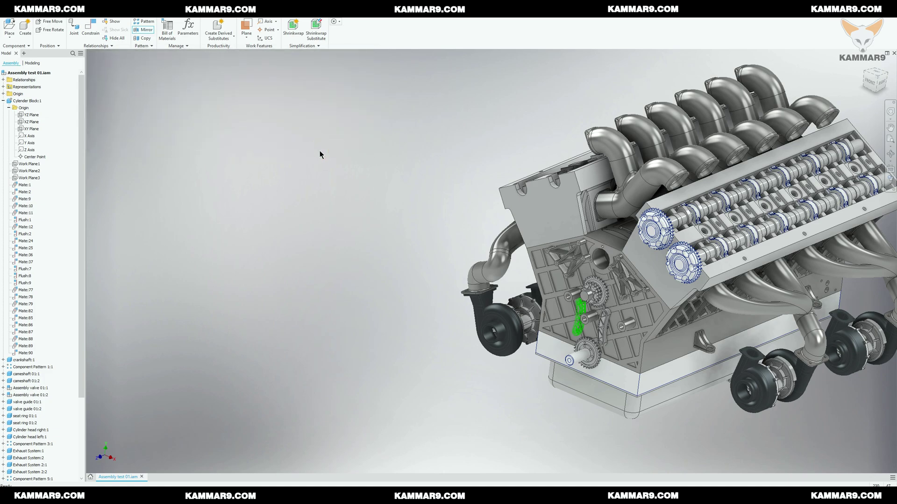
Step: Examine how the original and mirrored tensioners sit around the sprockets on the front of the cylinder block
scroll(599, 320, "up", 5)
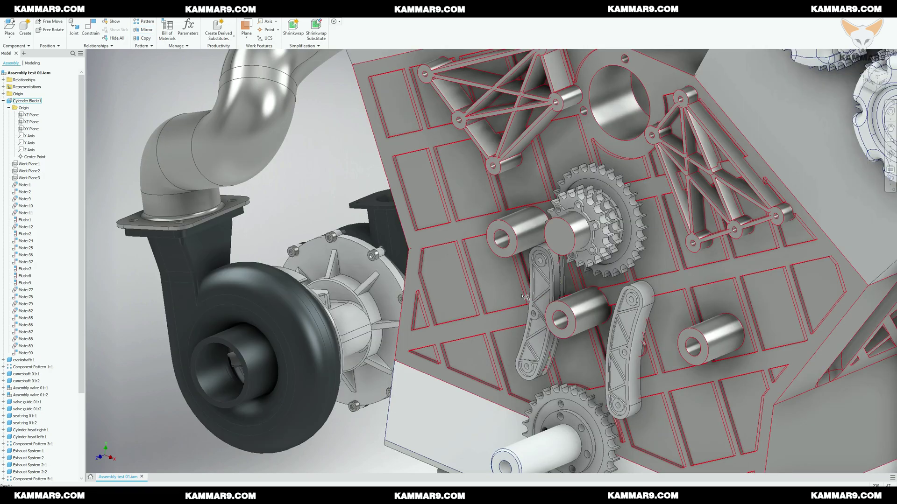
scroll(592, 319, "down", 4)
middle_click_drag(571, 305, 324, 317)
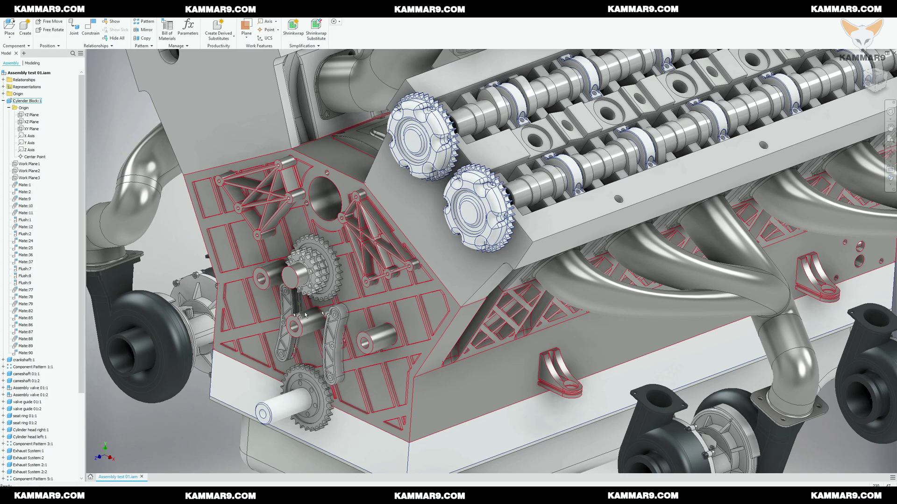
scroll(295, 358, "up", 6)
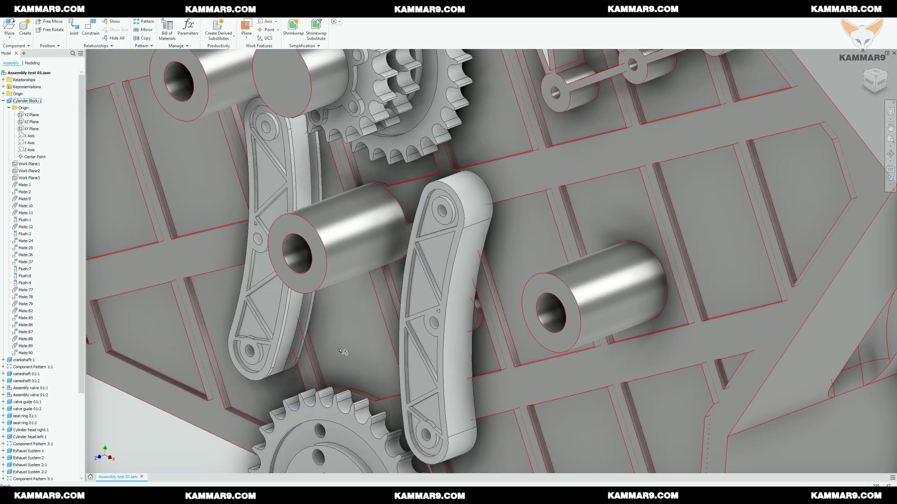
scroll(343, 351, "down", 8)
middle_click_drag(357, 315, 472, 312, "shift")
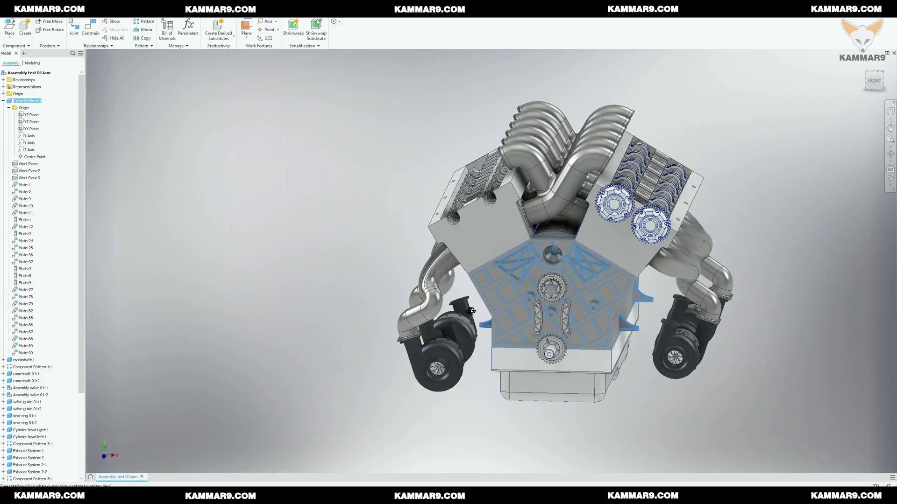
left_click_drag(471, 312, 421, 346, "shift")
middle_click_drag(420, 346, 406, 365, "shift")
left_click(412, 422)
scroll(532, 294, "up", 3)
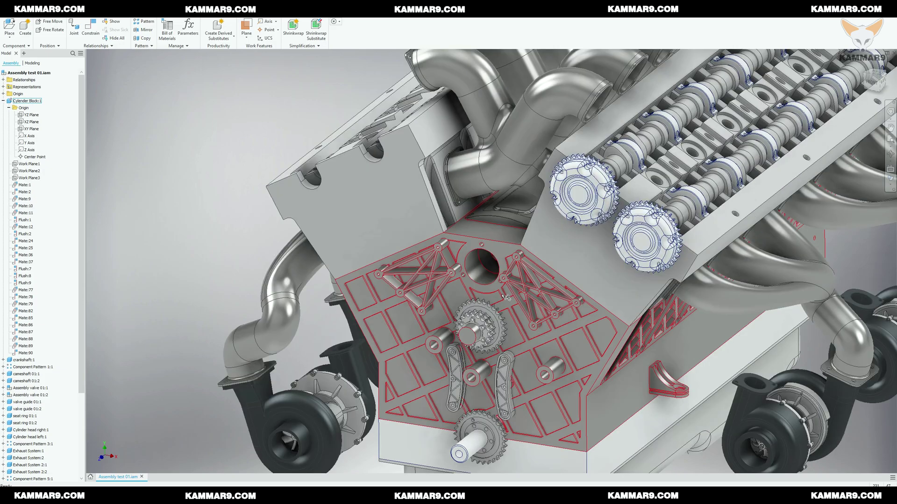
scroll(502, 295, "down", 4)
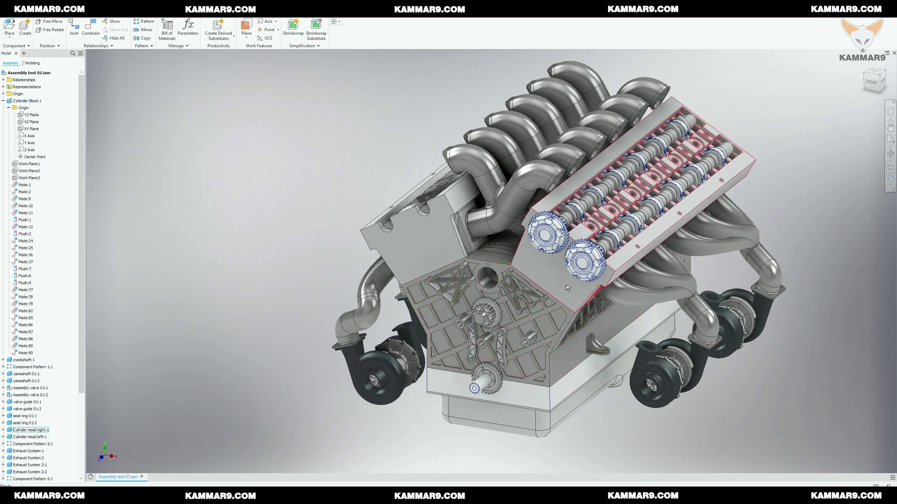
Step: Place two instances of the Chain Tensioner B part in the empty space beside the engine
left_click(9, 27)
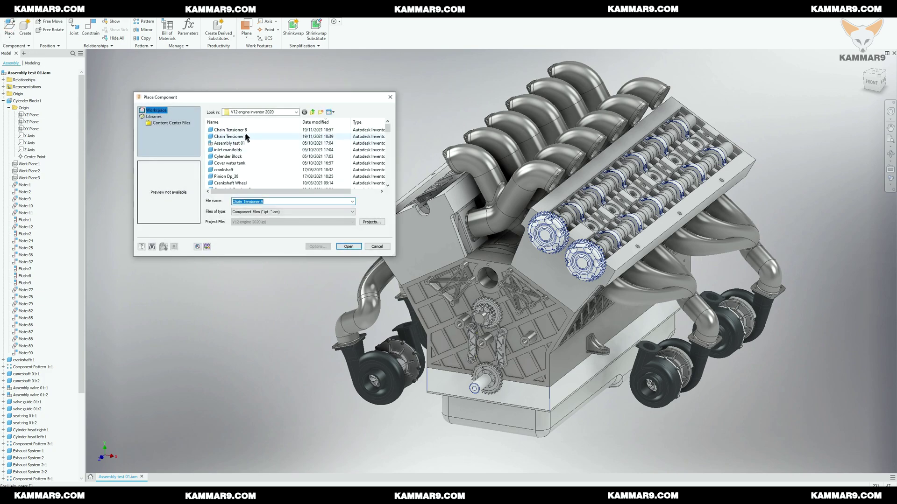
left_click(232, 130)
left_click(348, 246)
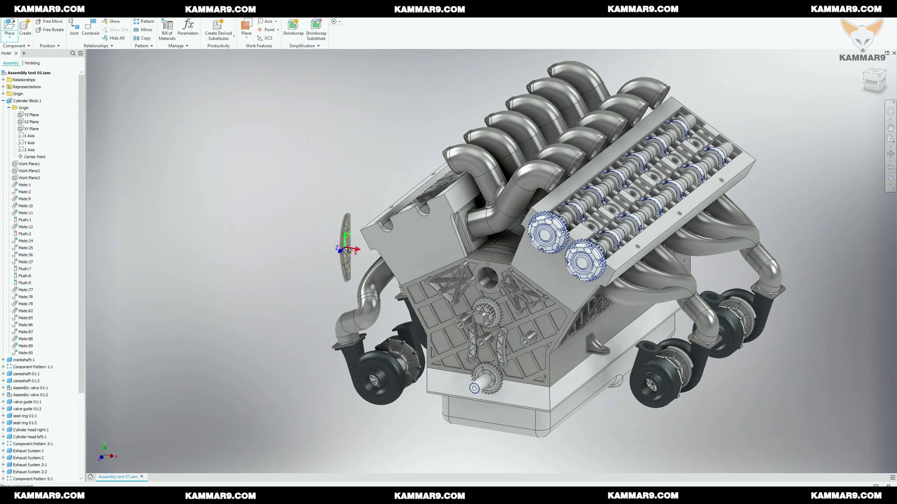
left_click(312, 270)
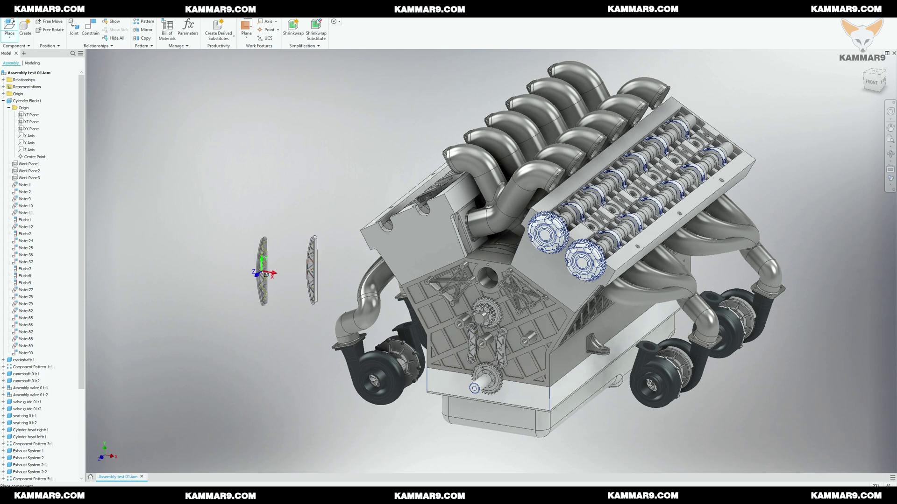
left_click(249, 276)
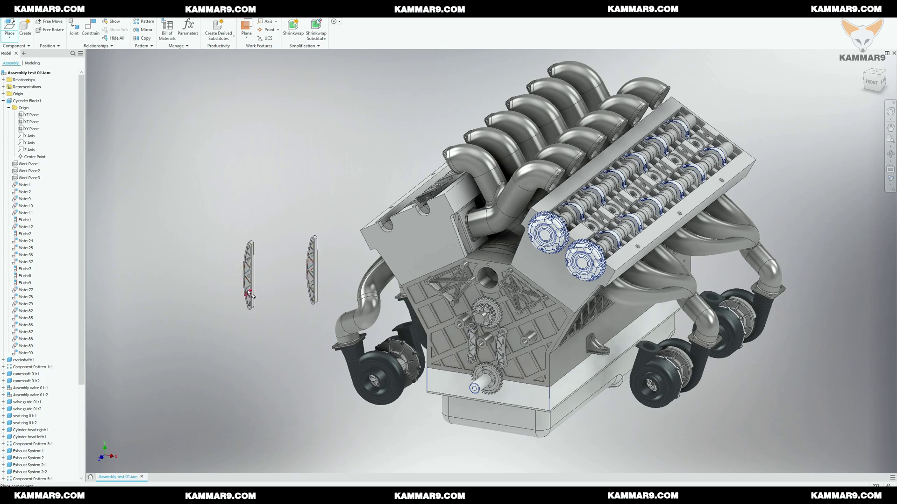
key("Escape")
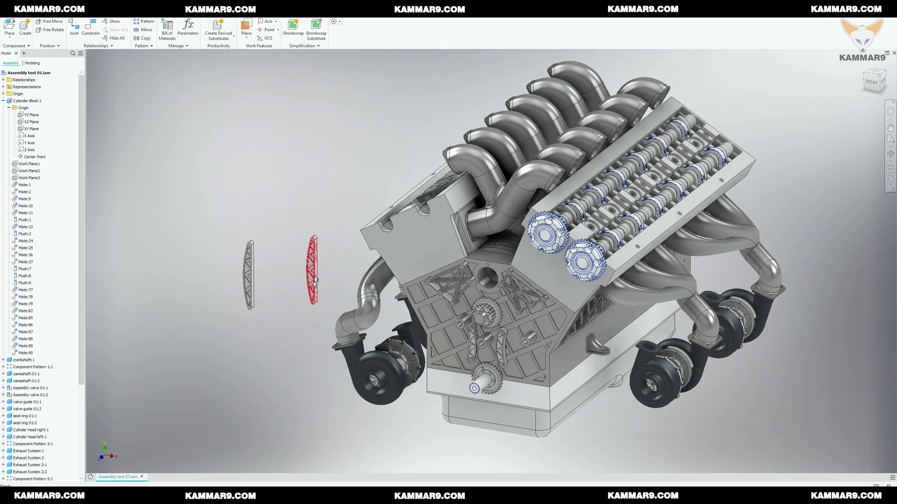
Step: Mate the back face of one Chain Tensioner B to the boss face of the triangular bracket on the block with a 0 mm offset
scroll(315, 280, "up", 5)
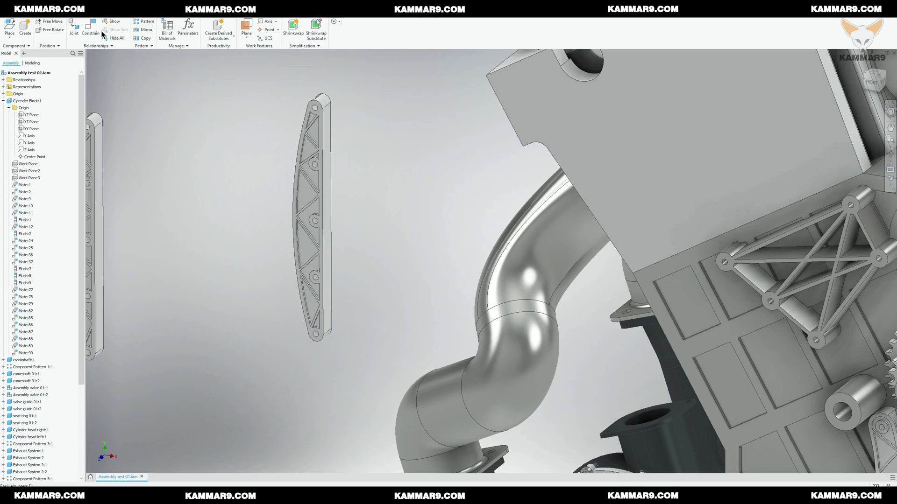
left_click(314, 228)
middle_click_drag(314, 215, 277, 272, "shift")
left_click(344, 258)
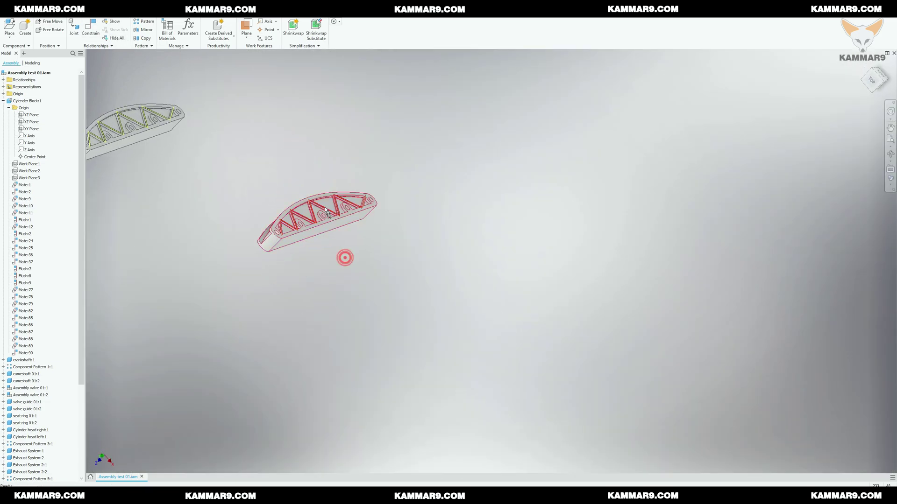
scroll(326, 209, "up", 10)
left_click(91, 31)
left_click(244, 96)
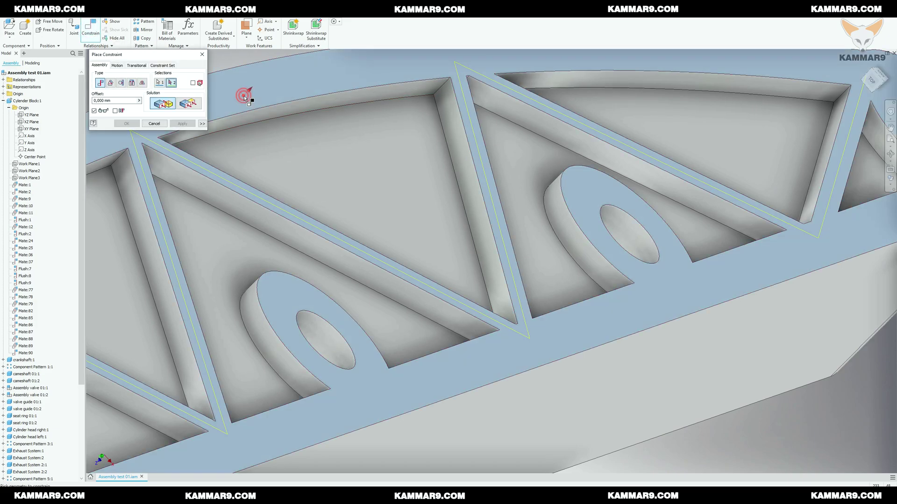
scroll(411, 298, "down", 5)
middle_click_drag(389, 297, 427, 266, "shift")
scroll(427, 266, "down", 10)
scroll(430, 275, "up", 10)
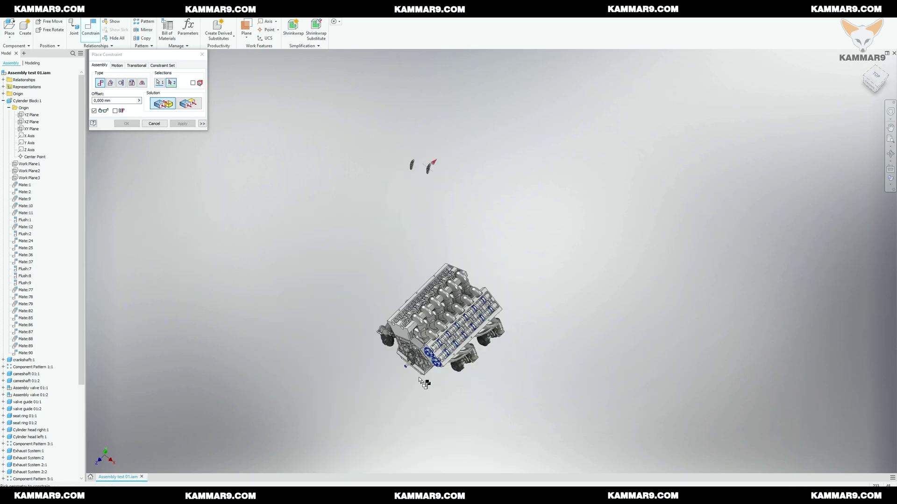
scroll(426, 275, "down", 10)
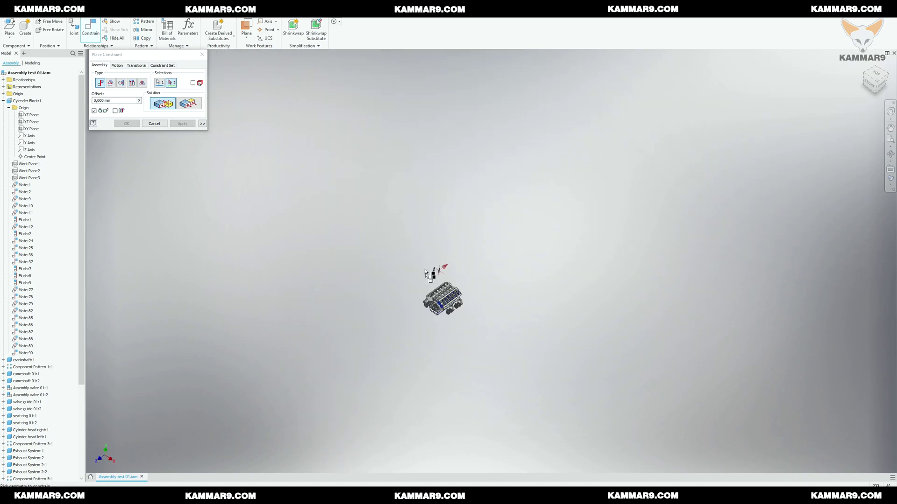
scroll(439, 328, "up", 10)
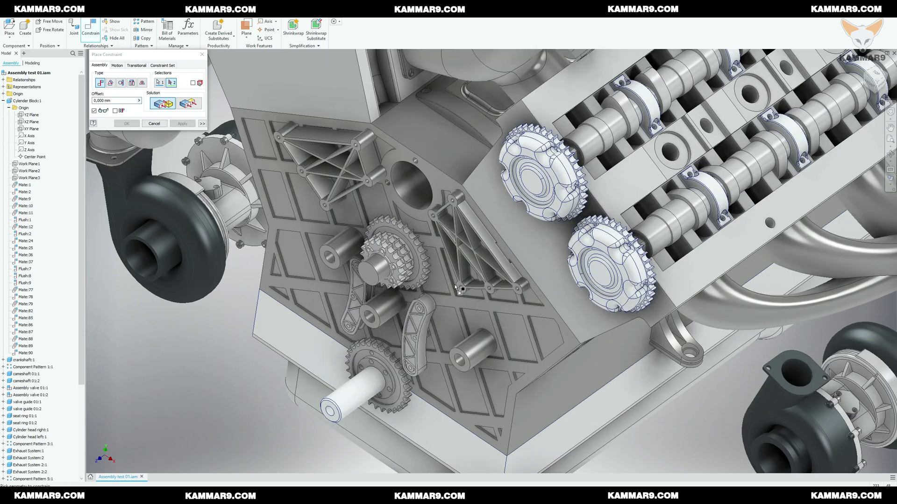
scroll(456, 286, "up", 5)
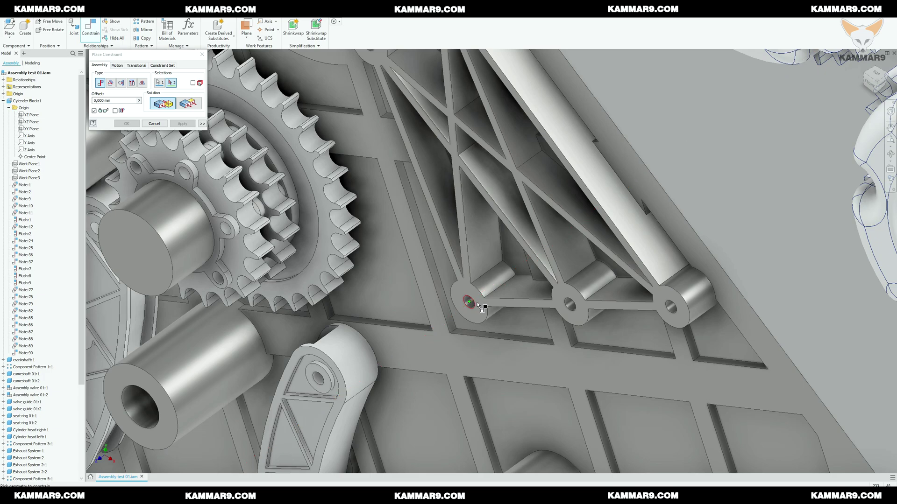
left_click(477, 316)
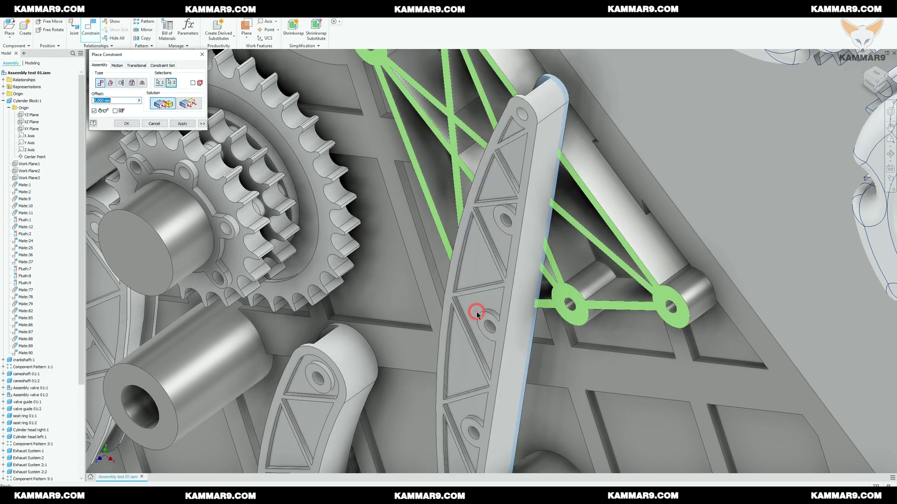
left_click(183, 124)
Step: Mate the axis of the tensioner's second-lowest hole to the middle hole in the bracket's lower row of bosses, with a 0 mm offset
scroll(550, 223, "down", 5)
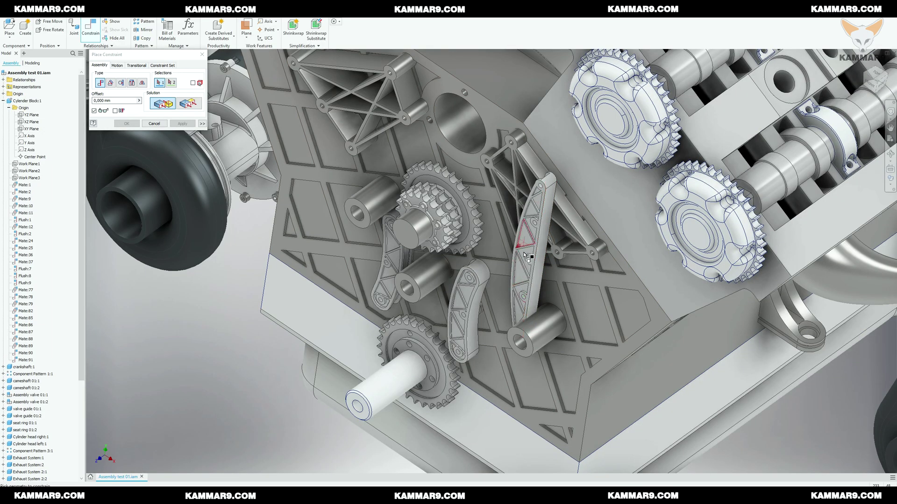
scroll(523, 297, "up", 5)
left_click(526, 296)
left_click(649, 137)
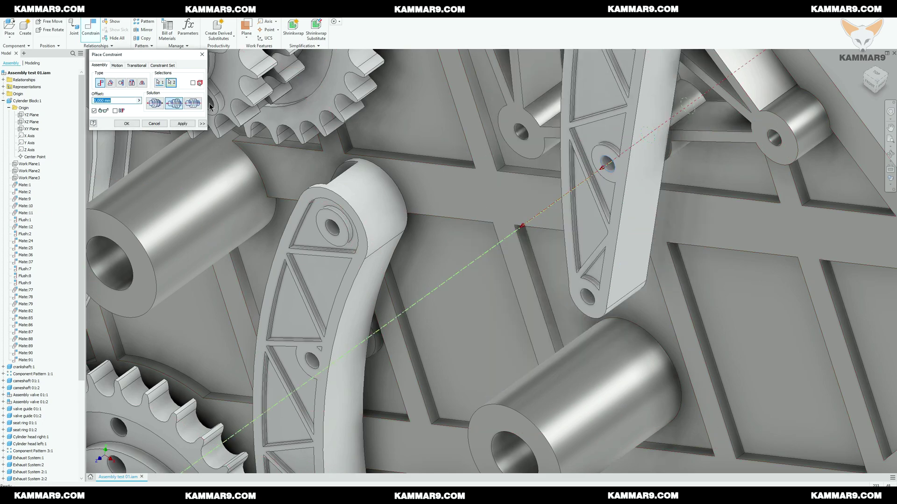
left_click(182, 123)
Step: Mate the axis of the tensioner's end hole to the left hole in the bracket's lower row of bosses, with a 0 mm offset
left_click(587, 295)
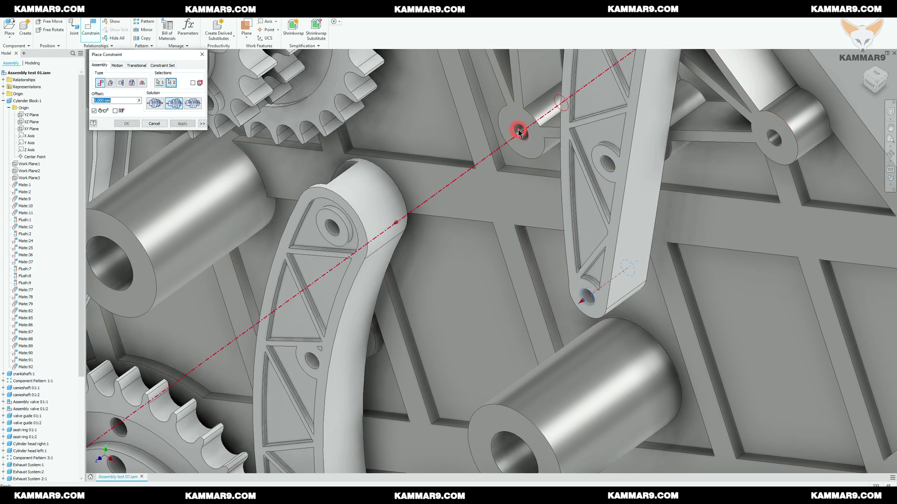
left_click(518, 132)
left_click(182, 123)
left_click(126, 123)
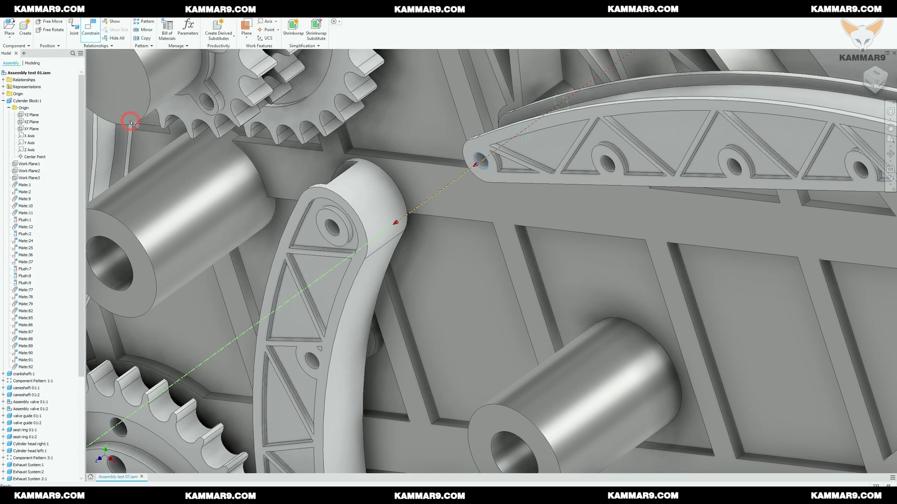
Step: Move the second, unconstrained Chain Tensioner B down into the empty space beside the engine's front end
scroll(430, 233, "down", 8)
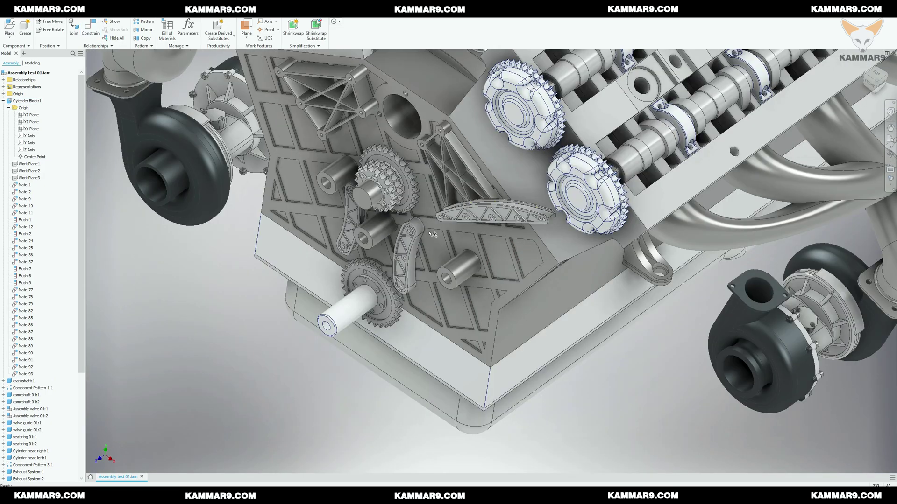
scroll(525, 310, "down", 3)
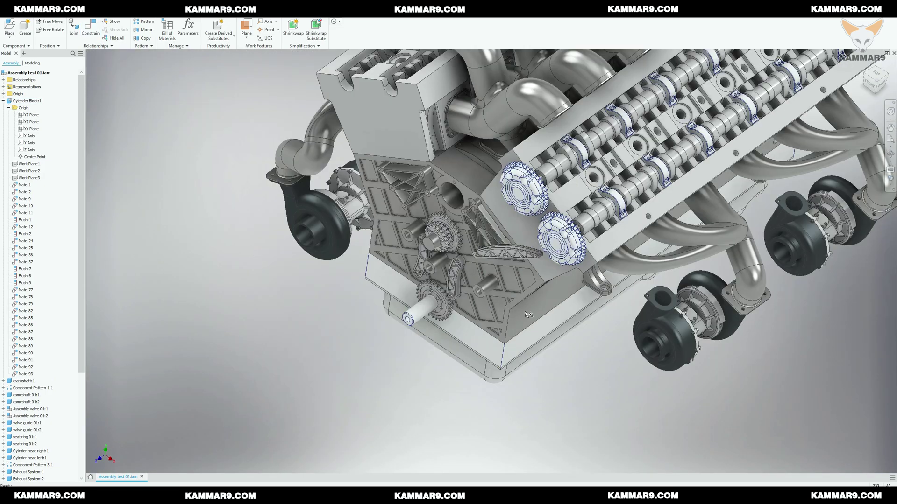
middle_click_drag(476, 268, 451, 227, "shift")
scroll(486, 275, "down", 6)
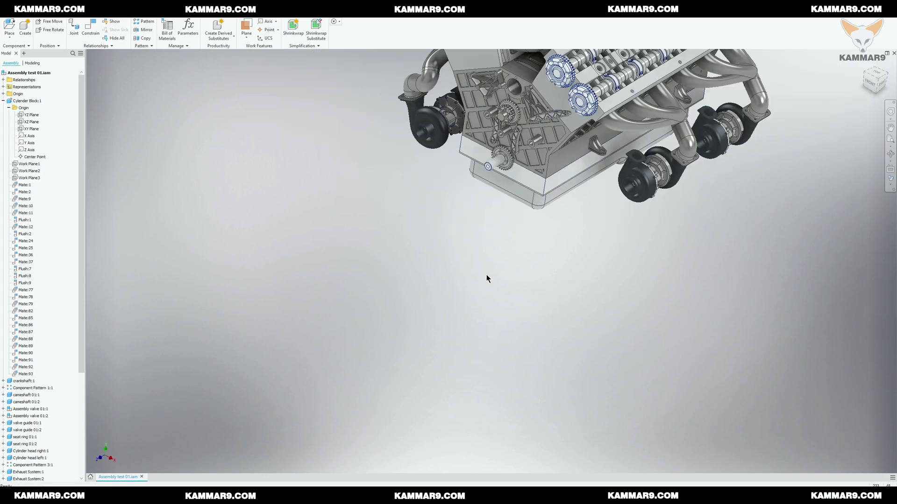
scroll(483, 107, "up", 3)
scroll(505, 224, "down", 4)
scroll(504, 219, "up", 3)
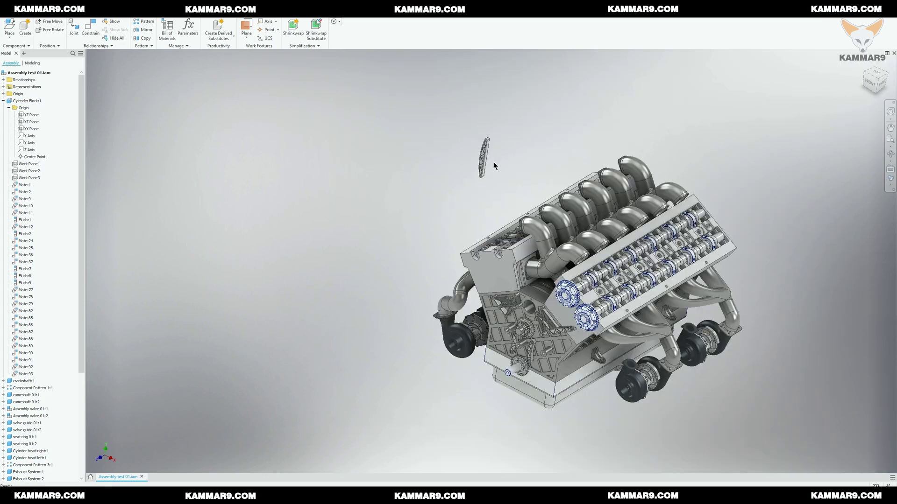
left_click_drag(484, 162, 421, 269)
right_click(407, 269)
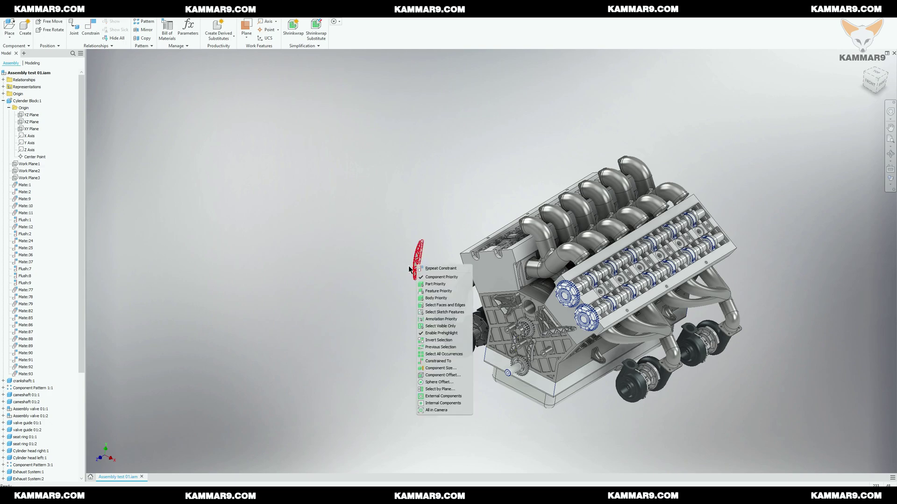
left_click(388, 256)
left_click(386, 265)
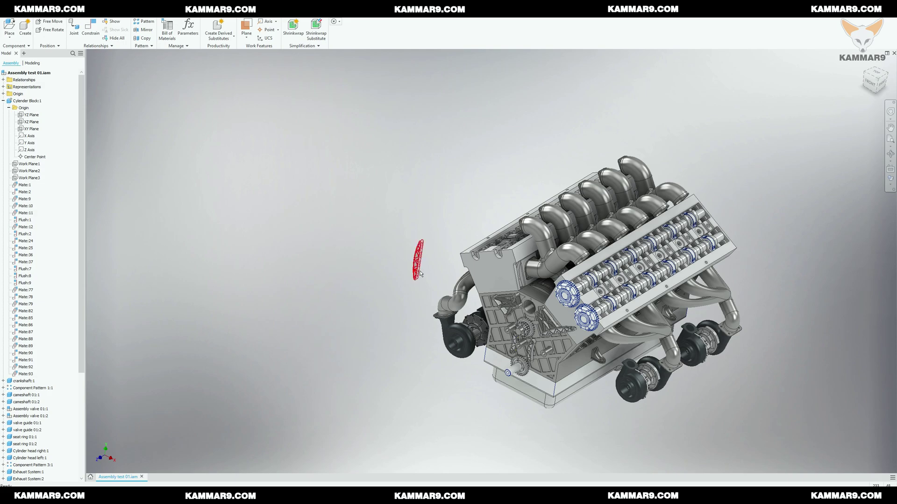
Step: Mate the flat ribbed face of the second Chain Tensioner B to the boss face of the bracket on the block's other bank, offset 0 mm
scroll(420, 273, "up", 6)
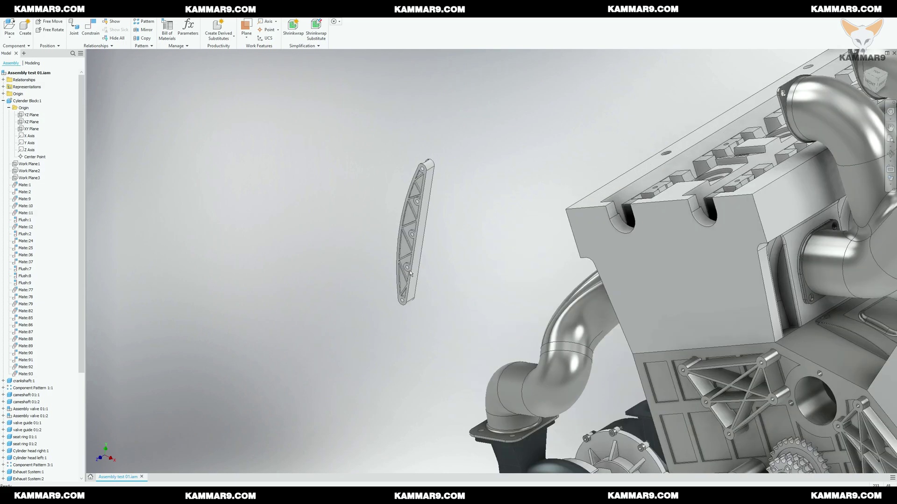
scroll(410, 276, "up", 5)
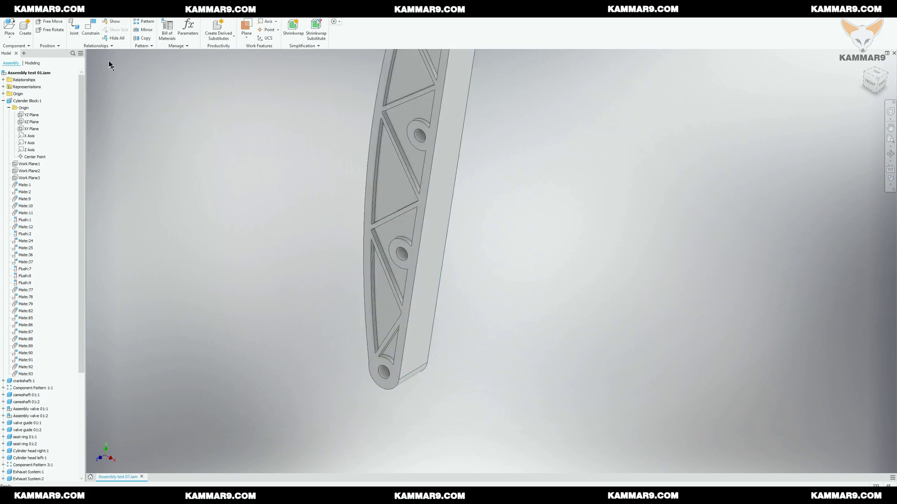
left_click(91, 29)
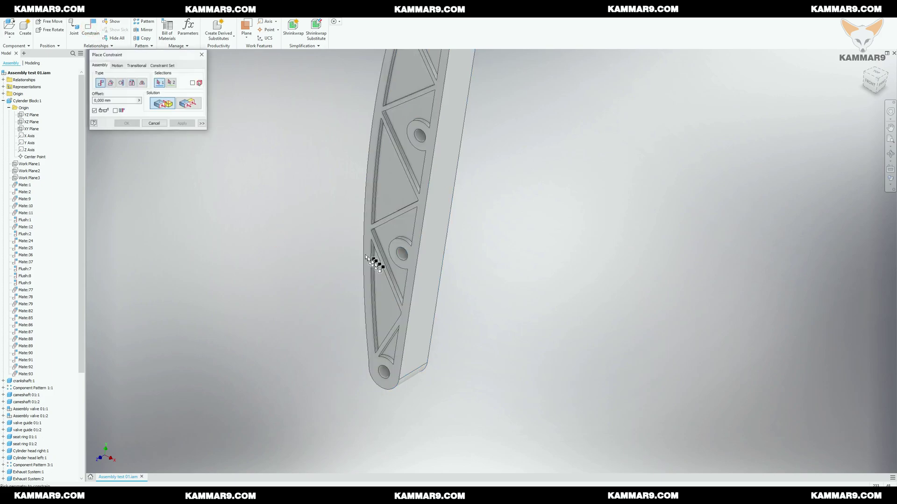
left_click(411, 263)
scroll(402, 256, "down", 5)
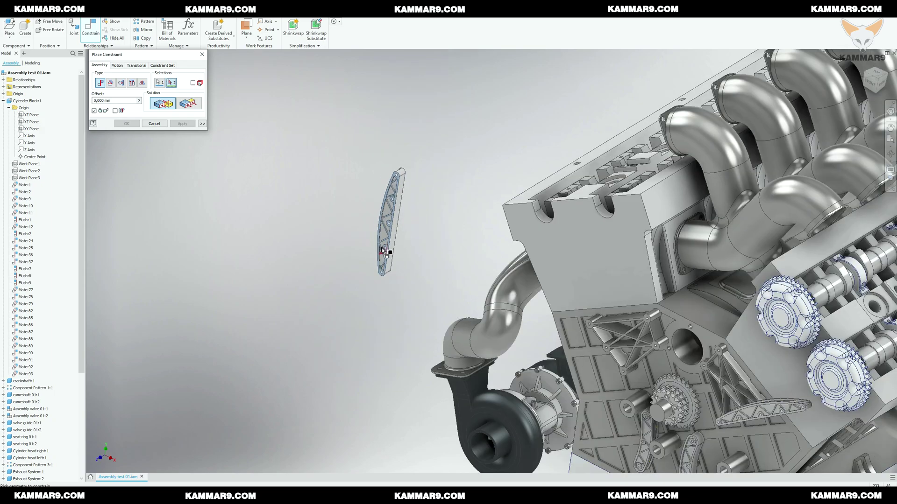
scroll(528, 320, "up", 5)
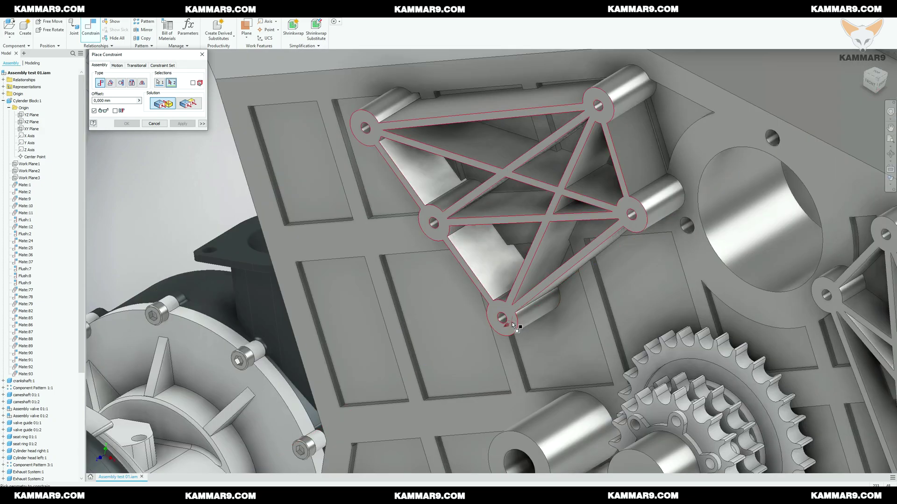
left_click(512, 323)
scroll(504, 299, "down", 2)
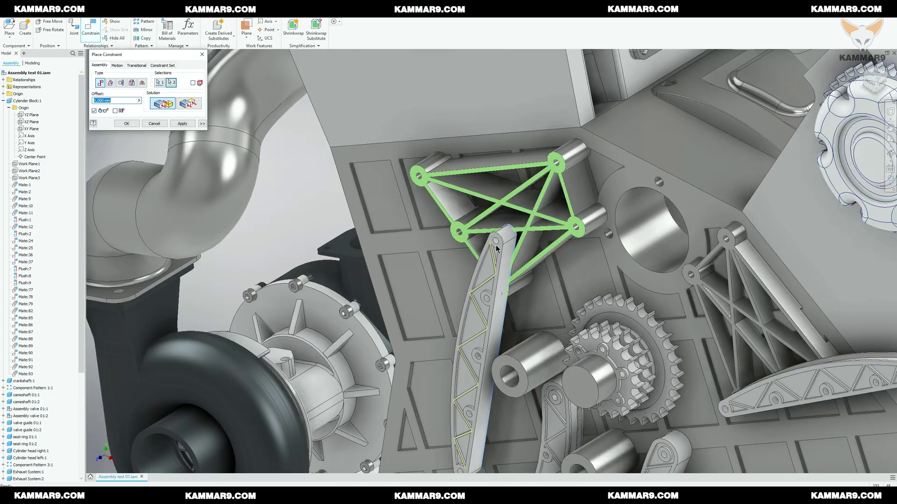
scroll(496, 249, "down", 4)
scroll(486, 271, "up", 5)
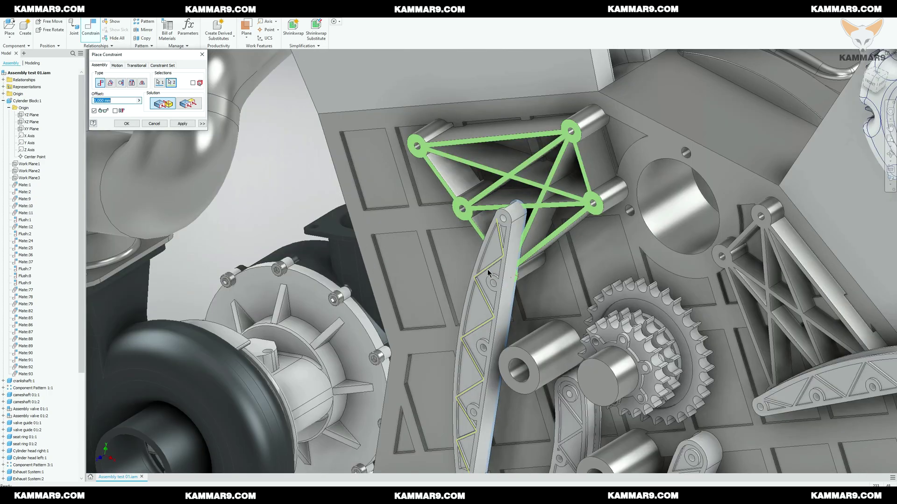
left_click(182, 123)
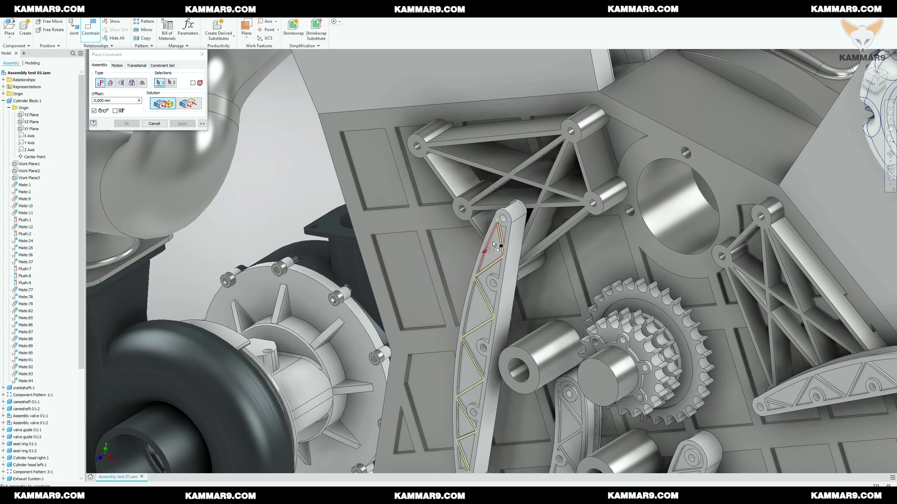
Step: Mate the axis of this tensioner's second hole from the upper end to the middle boss hole on the bracket's outer side, offset 0 mm
scroll(494, 284, "down", 5)
left_click(498, 288)
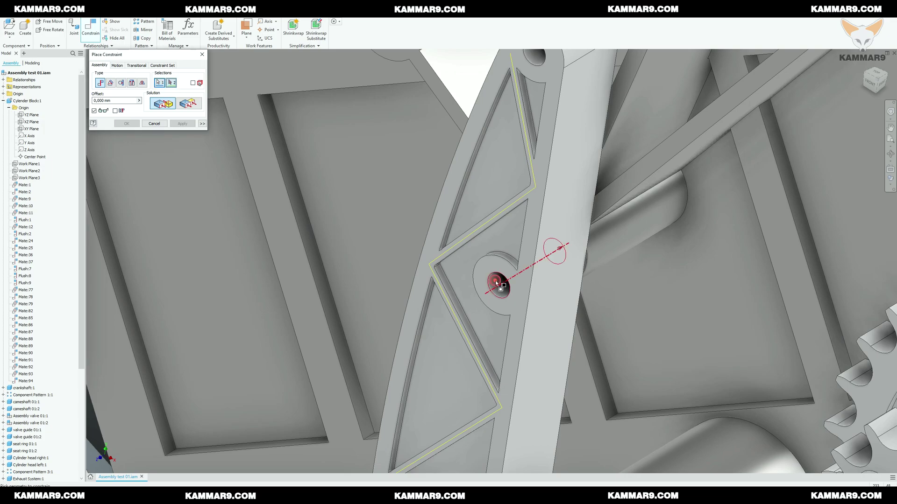
scroll(499, 287, "up", 5)
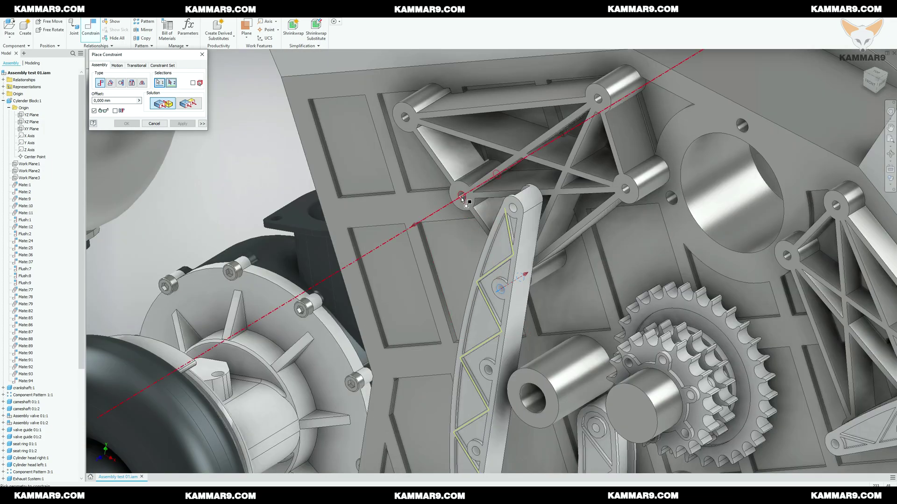
scroll(462, 196, "down", 3)
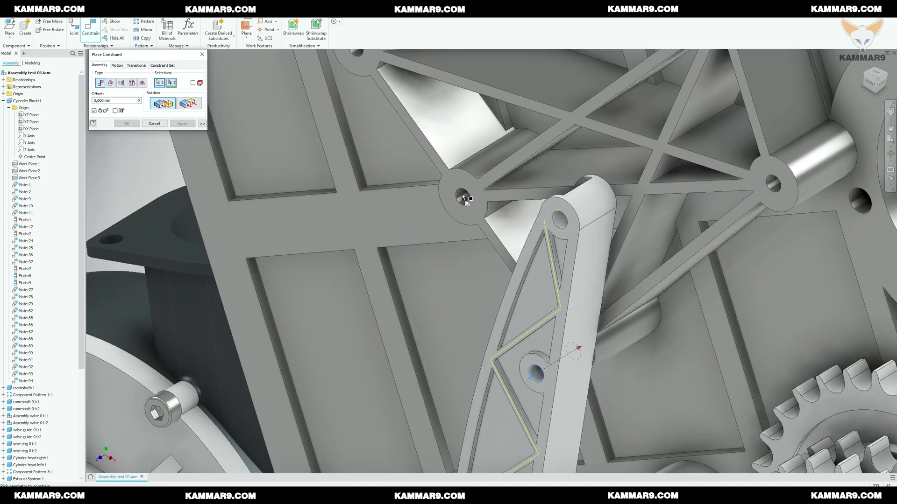
left_click(462, 197)
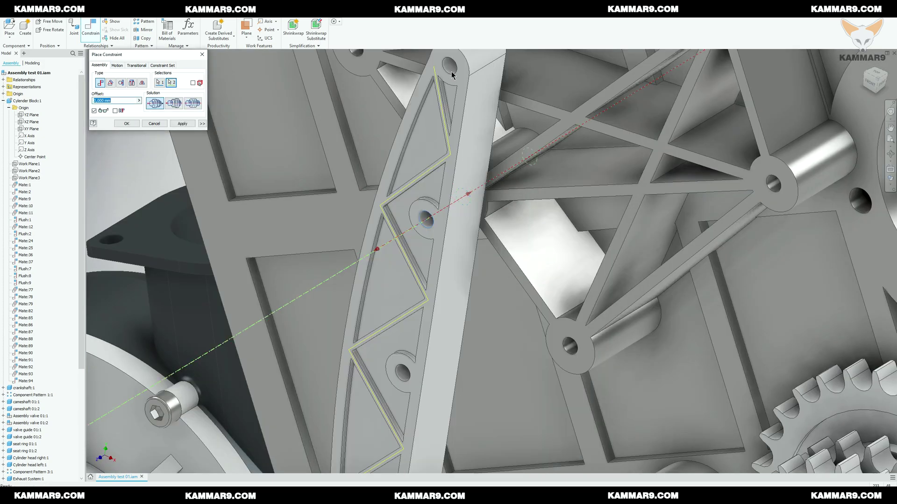
left_click(181, 124)
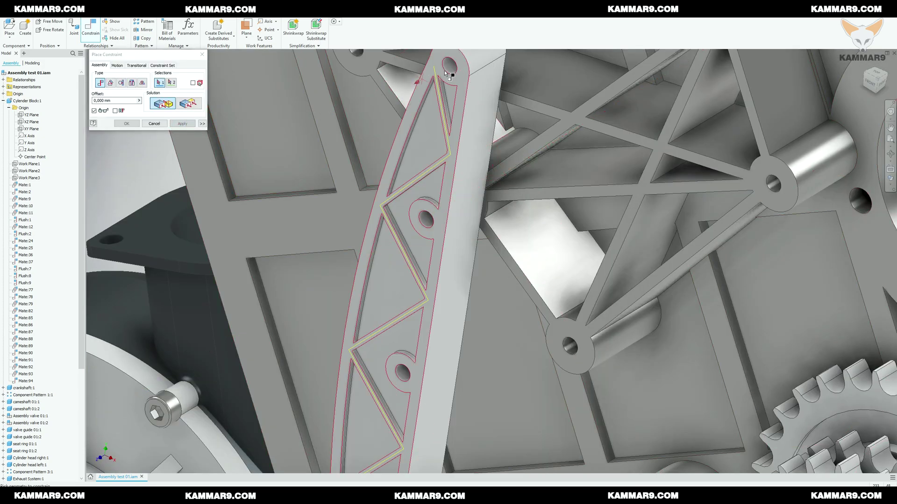
Step: Mate the axis of this tensioner's end hole to the bracket's lowest boss hole with a 0 mm offset
left_click(561, 354)
left_click(570, 350)
scroll(570, 351, "up", 6)
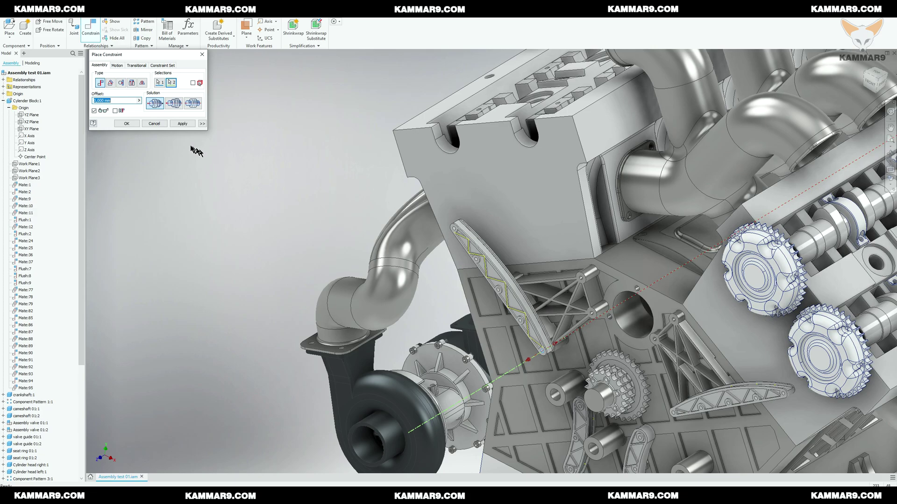
left_click(126, 123)
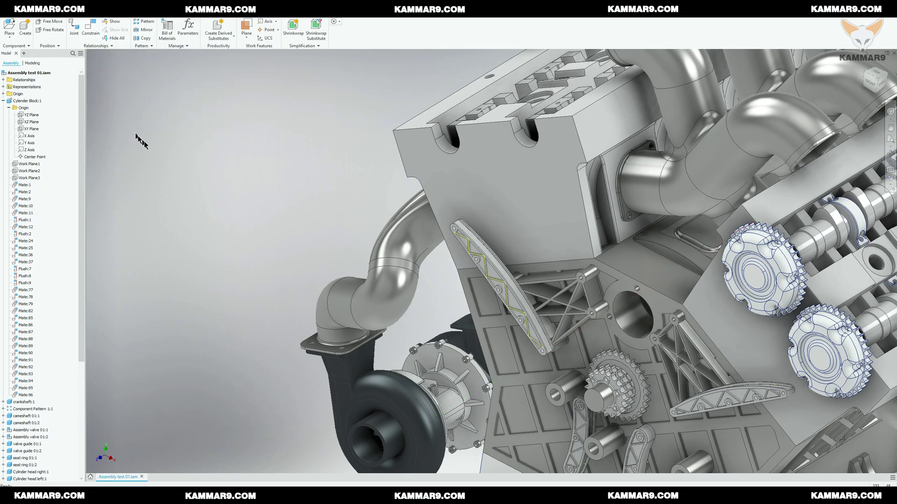
Step: Copy the Chain Tensioner A beside the crankshaft sprocket and place the new instance in the empty space below the turbocharger
scroll(311, 243, "up", 3)
mouse_move(349, 277)
middle_mouse_down("shift")
mouse_move(353, 262)
mouse_move(346, 267)
middle_mouse_up("shift")
scroll(550, 314, "down", 3)
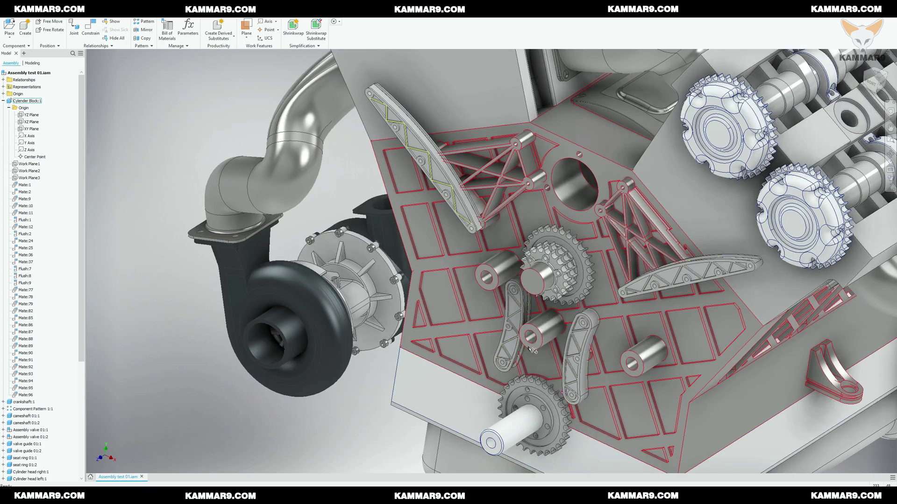
left_click(573, 348)
scroll(32, 391, "down", 8)
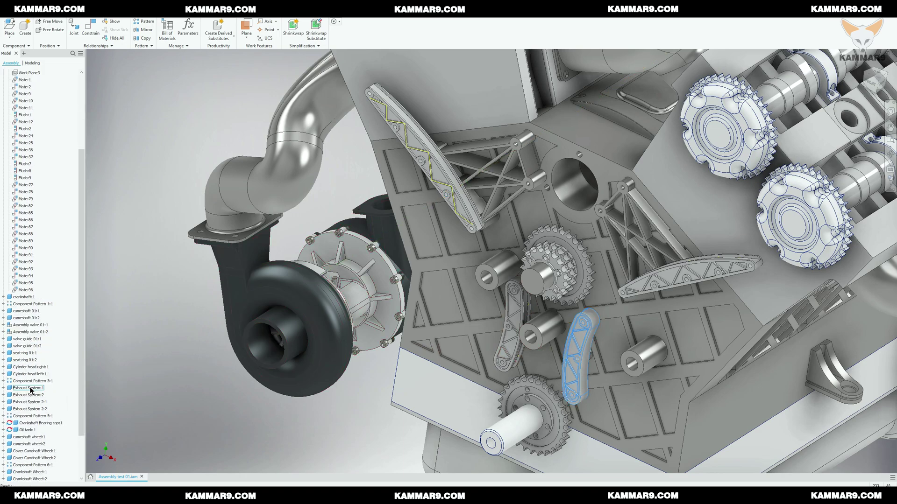
key("ctrl+c")
key("ctrl+v")
left_click(215, 416)
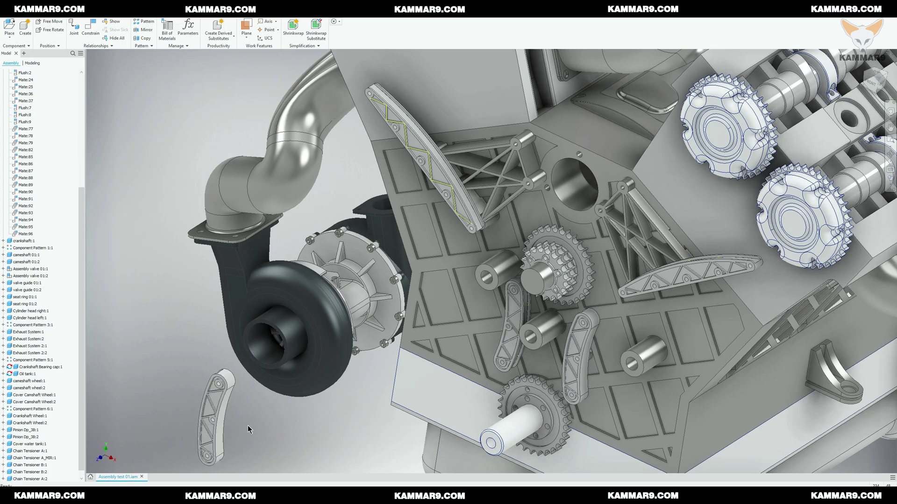
Step: Mate the back face of the copied Chain Tensioner A to the boss face of the triangular bracket holding the first Chain Tensioner B, offset 0 mm
scroll(207, 462, "up", 5)
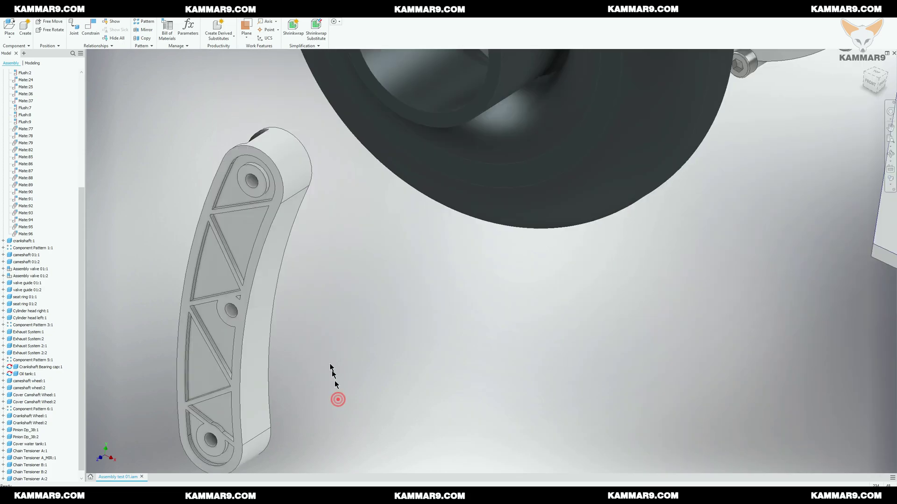
left_click(262, 288)
middle_click_drag(270, 323, 116, 304, "shift")
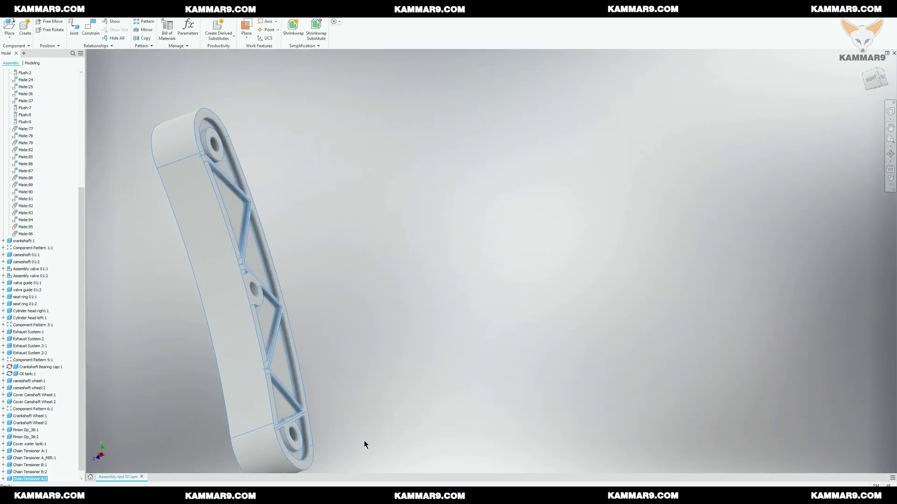
scroll(327, 449, "up", 5)
left_click(380, 387)
left_click(96, 31)
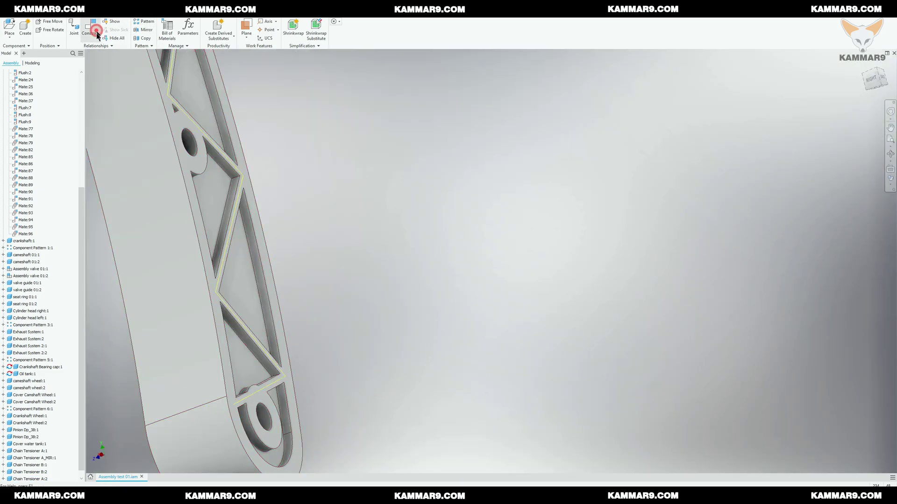
left_click(290, 397)
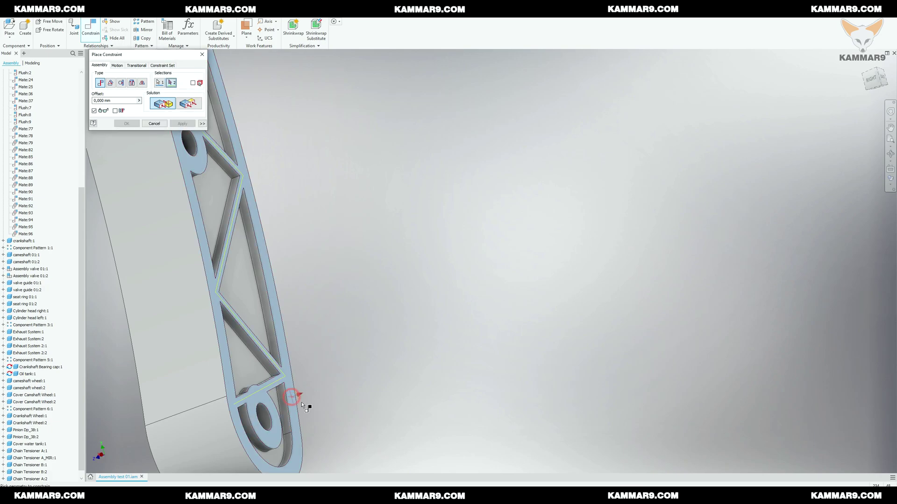
scroll(386, 411, "down", 5)
scroll(366, 394, "up", 6)
middle_click_drag(442, 381, 445, 379, "shift")
scroll(494, 156, "up", 4)
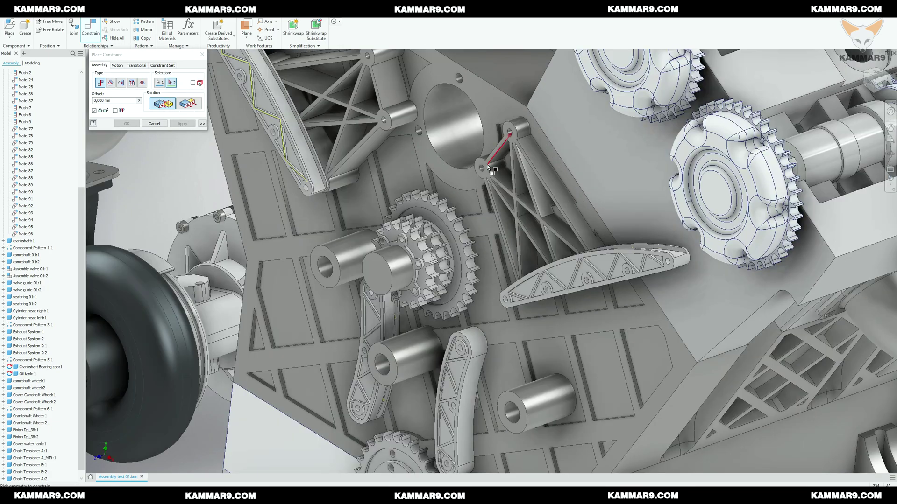
scroll(485, 172, "up", 3)
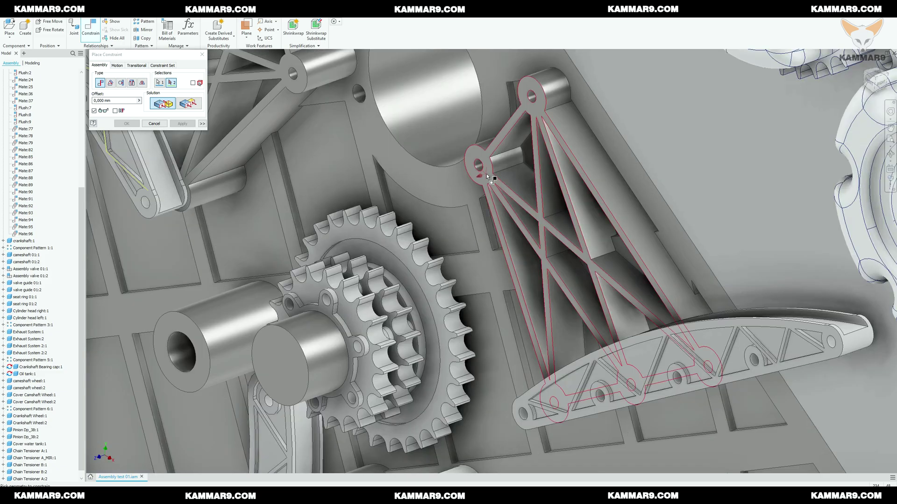
left_click(486, 174)
scroll(476, 226, "down", 5)
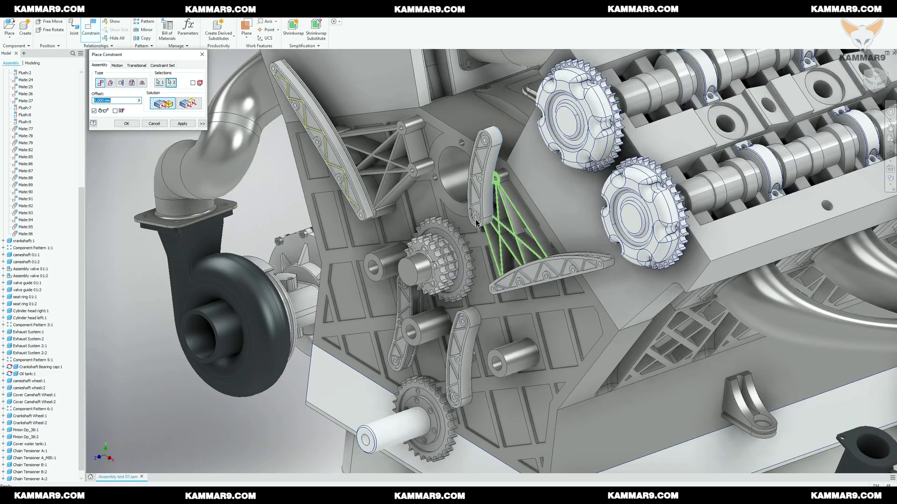
scroll(475, 179, "up", 3)
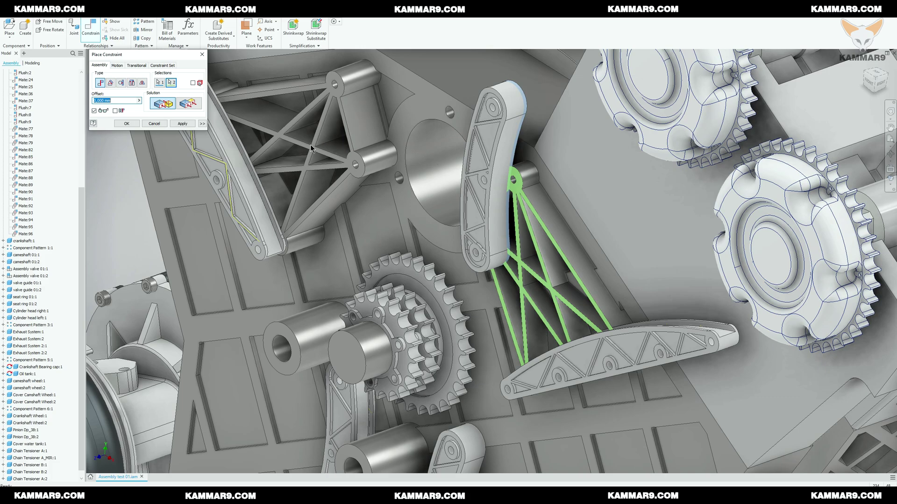
left_click(184, 123)
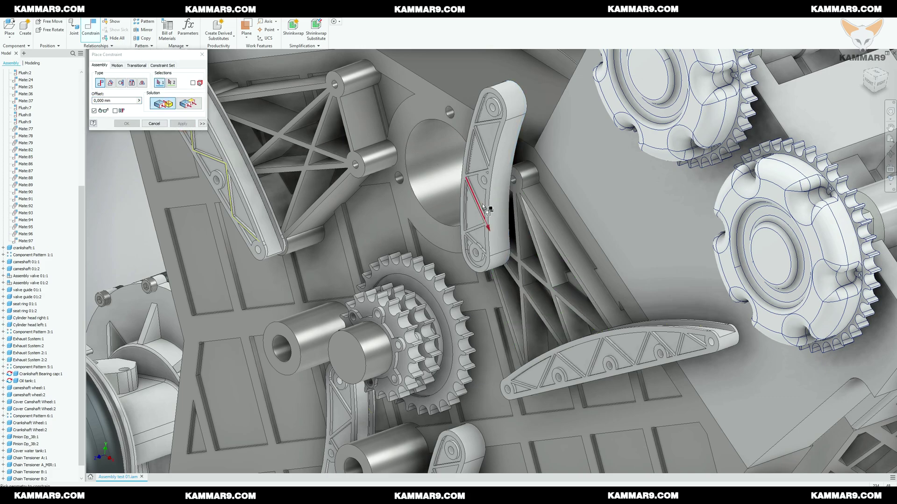
Step: Move the copied Chain Tensioner A clear of the bracket and mate its upper end hole axis to the bracket's inner boss hole, offset 0 mm
left_click(154, 124)
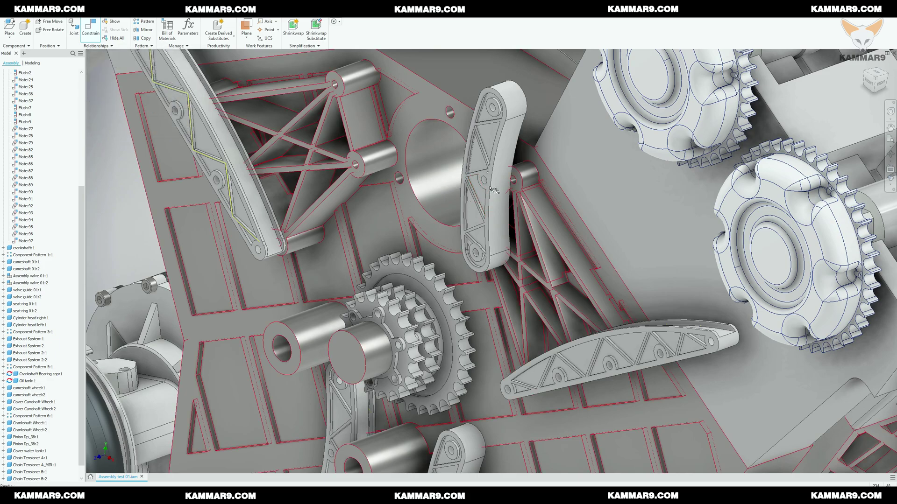
left_click_drag(480, 166, 437, 187)
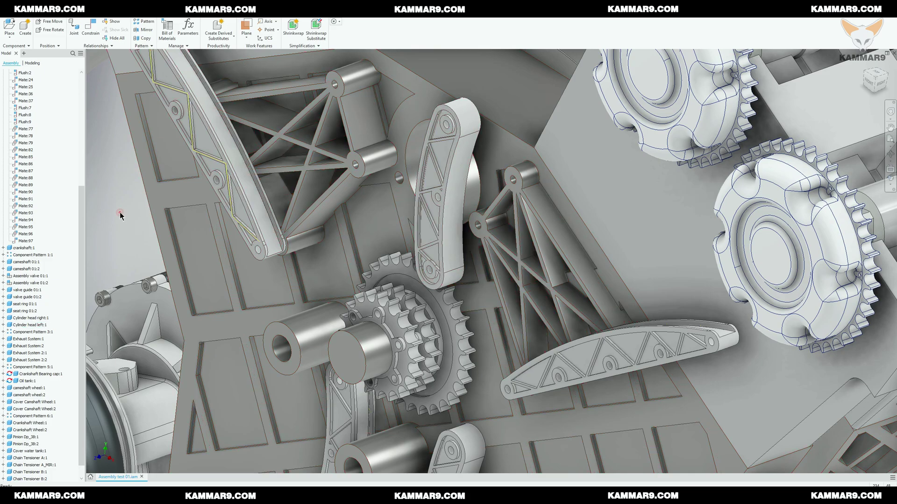
left_click(94, 35)
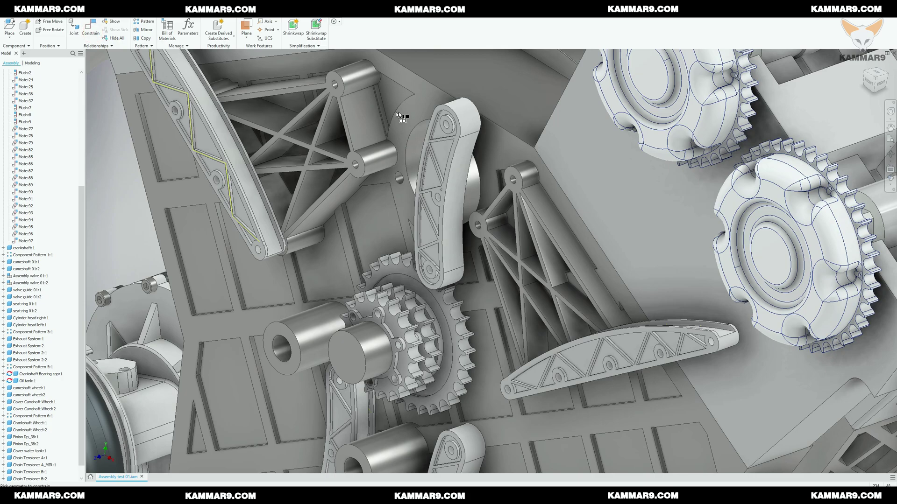
scroll(448, 128, "up", 5)
left_click(447, 127)
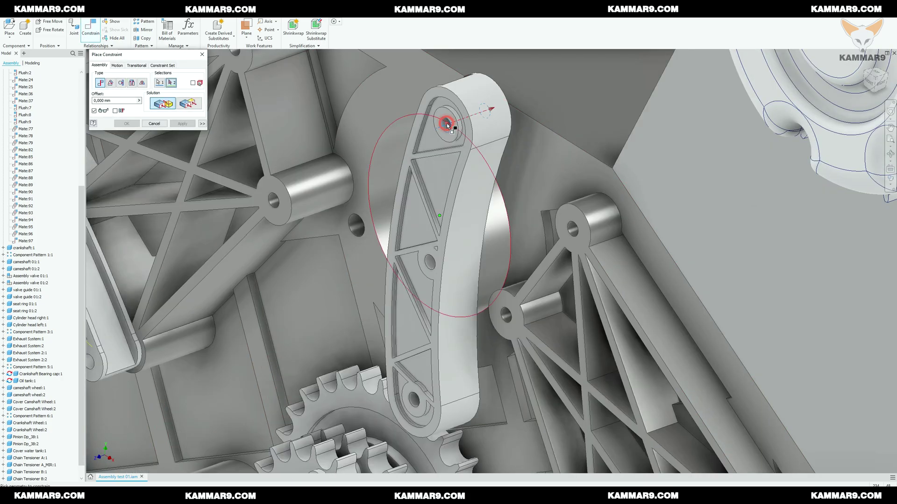
left_click(503, 313)
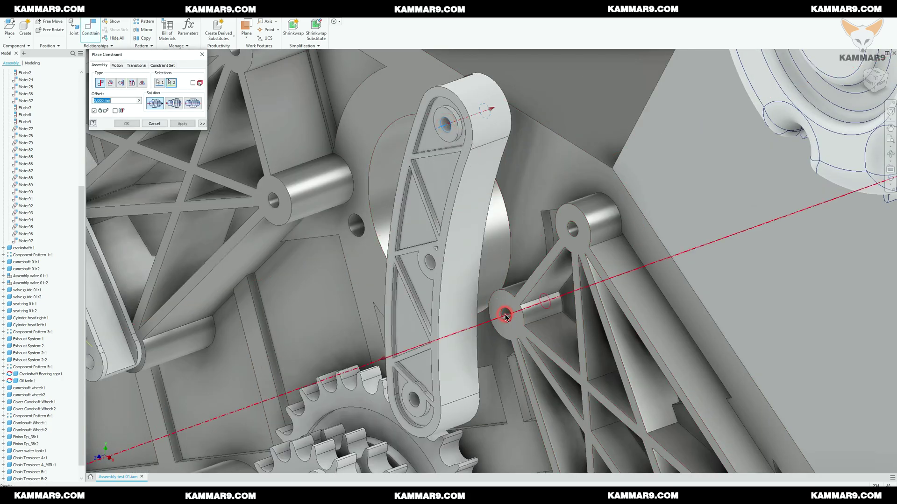
scroll(414, 158, "down", 5)
scroll(440, 273, "up", 3)
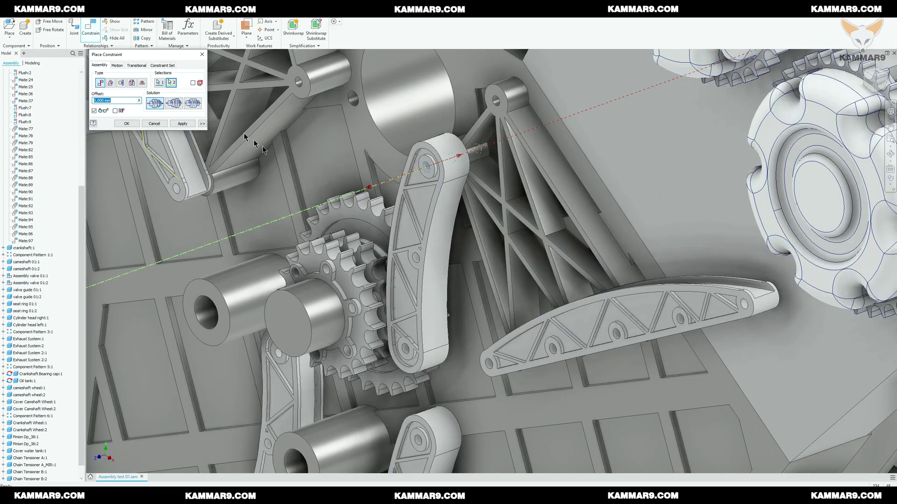
left_click(192, 125)
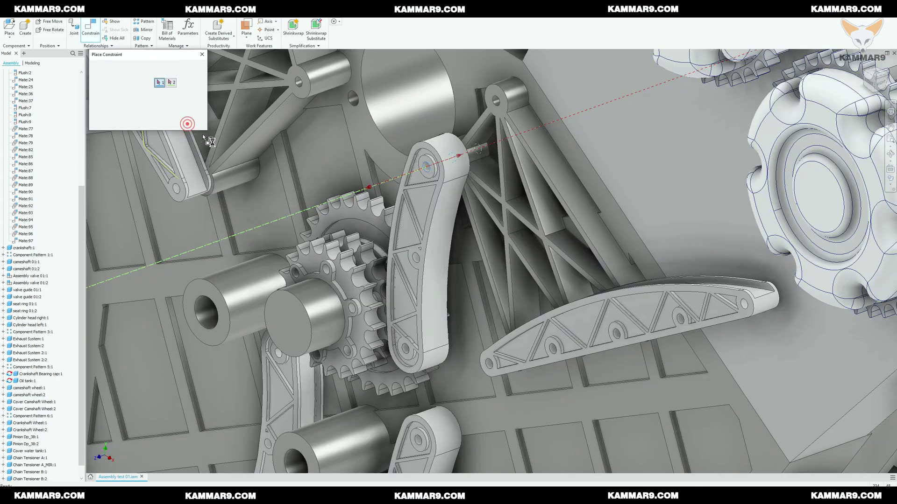
Step: Mate the axis of this tensioner's middle hole to the bracket's upper boss hole with a 0 mm offset
left_click(421, 262)
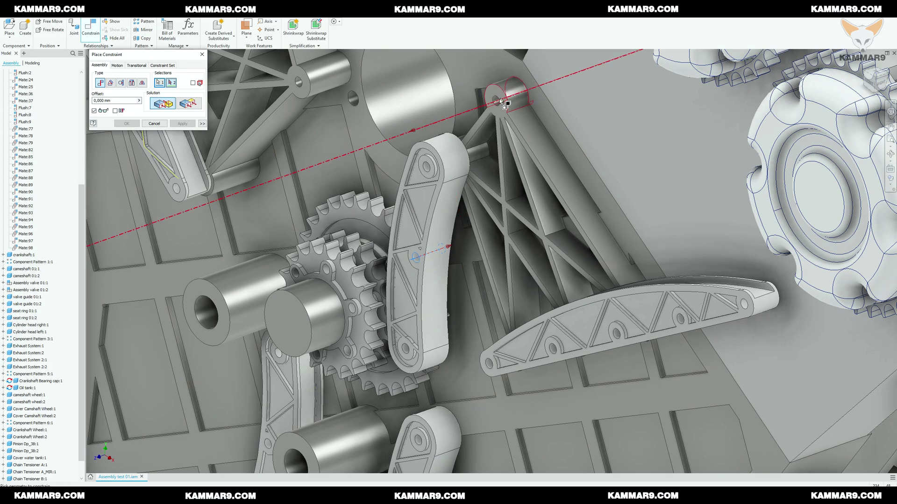
left_click(496, 102)
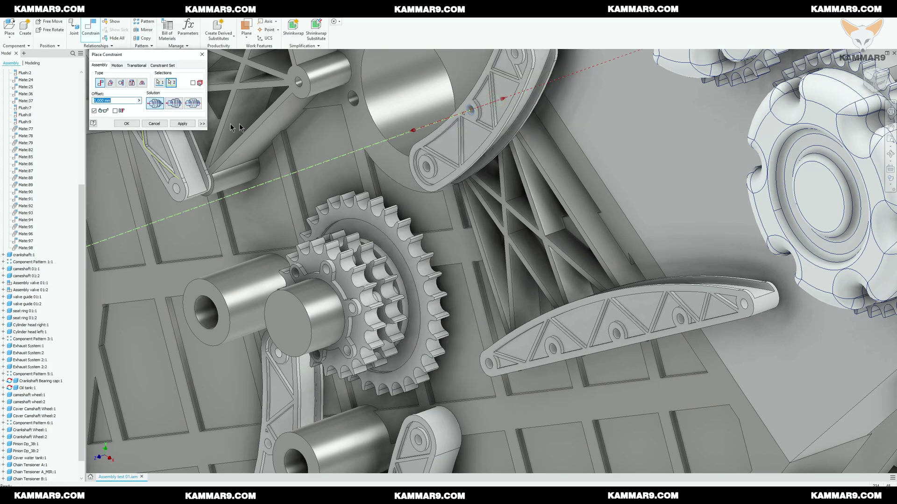
left_click(137, 124)
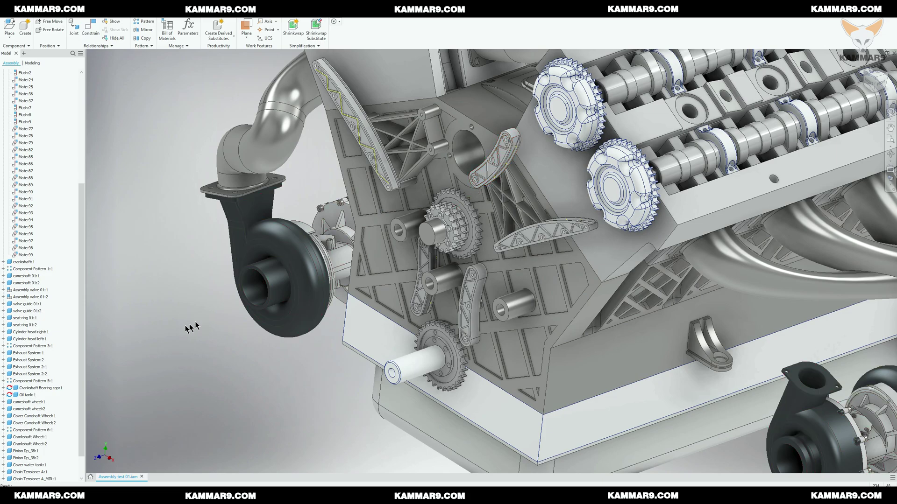
Step: Copy the newly constrained Chain Tensioner A and place another instance in the empty space below the turbocharger
scroll(58, 367, "down", 2)
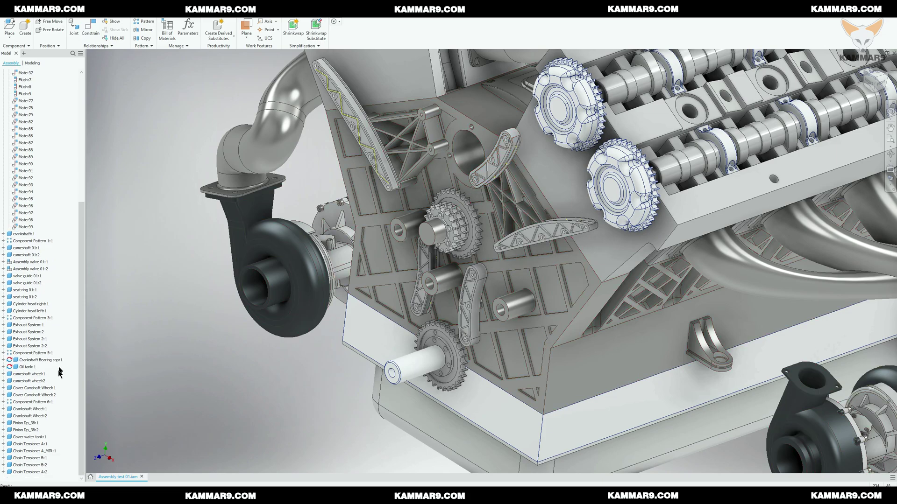
left_click(41, 472)
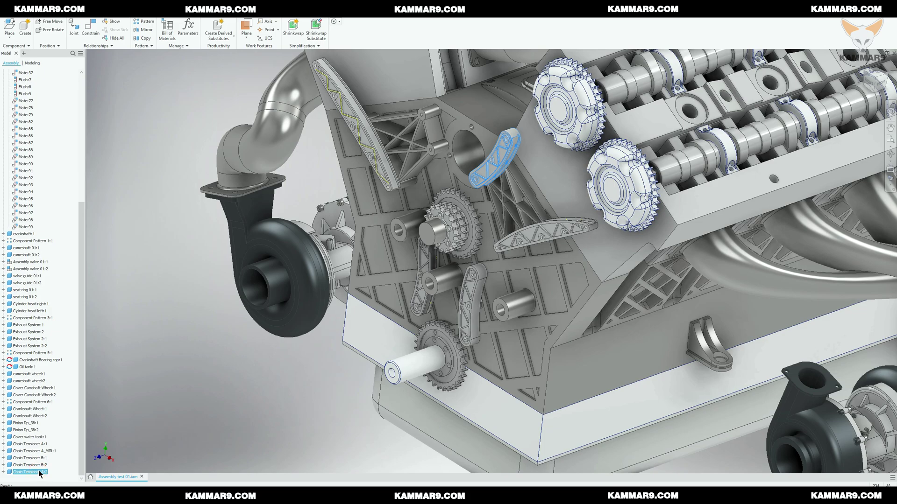
left_click_drag(40, 471, 194, 380)
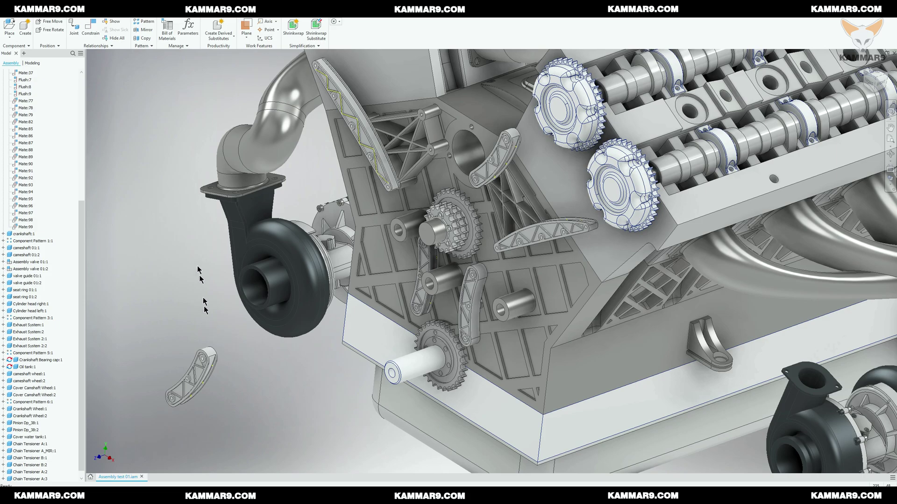
left_click(197, 391)
middle_click_drag(192, 389, 190, 388, "shift")
Step: Mate the back face of the new Chain Tensioner A copy to the boss face of the opposite triangular bracket, beside the second Chain Tensioner B, offset 0 mm
middle_click_drag(147, 371, 114, 366, "shift")
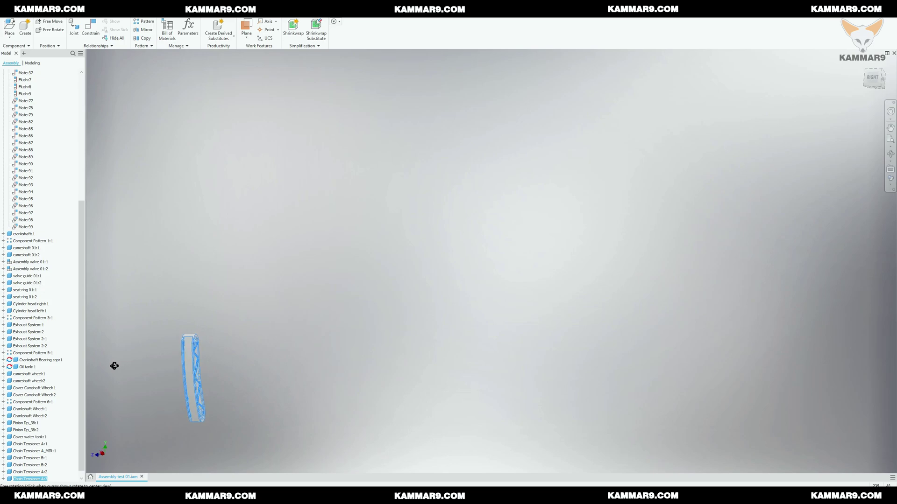
scroll(191, 397, "down", 5)
left_click(274, 373)
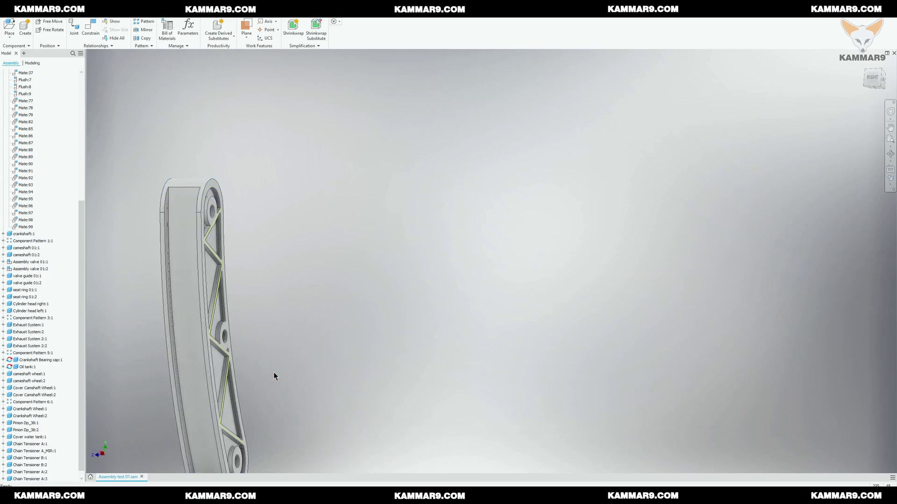
scroll(273, 372, "down", 4)
scroll(267, 368, "up", 3)
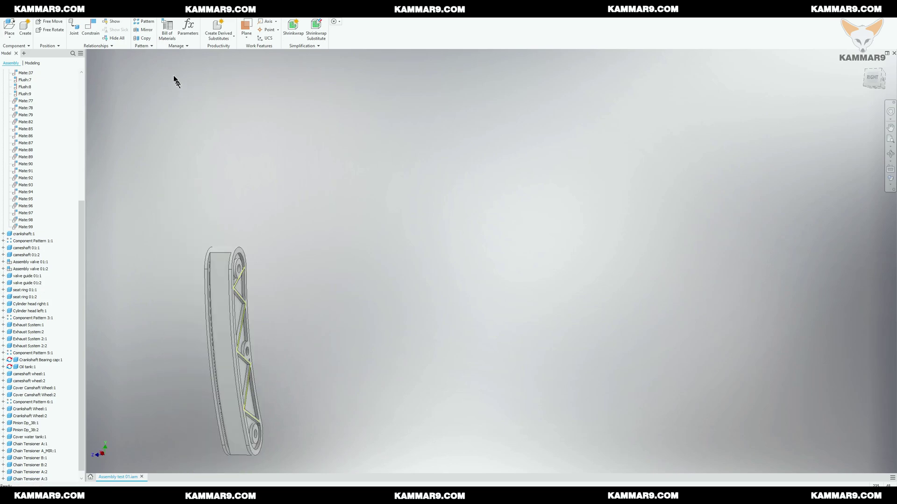
left_click(90, 28)
scroll(254, 355, "up", 6)
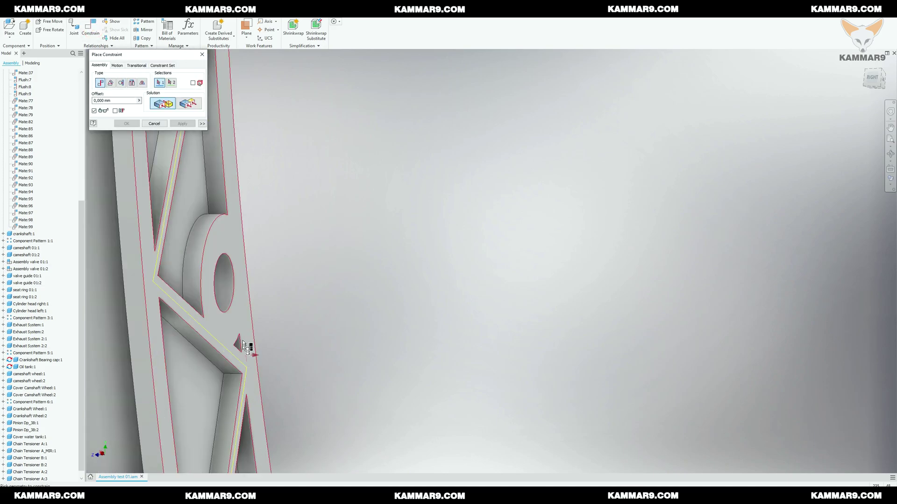
left_click(243, 324)
scroll(350, 324, "down", 8)
middle_click_drag(350, 324, 467, 385, "shift")
scroll(467, 385, "down", 3)
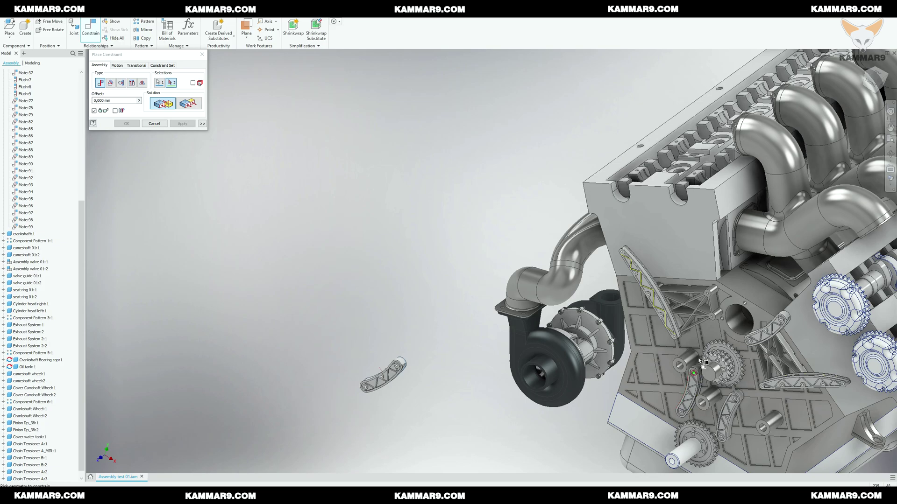
scroll(705, 336, "up", 5)
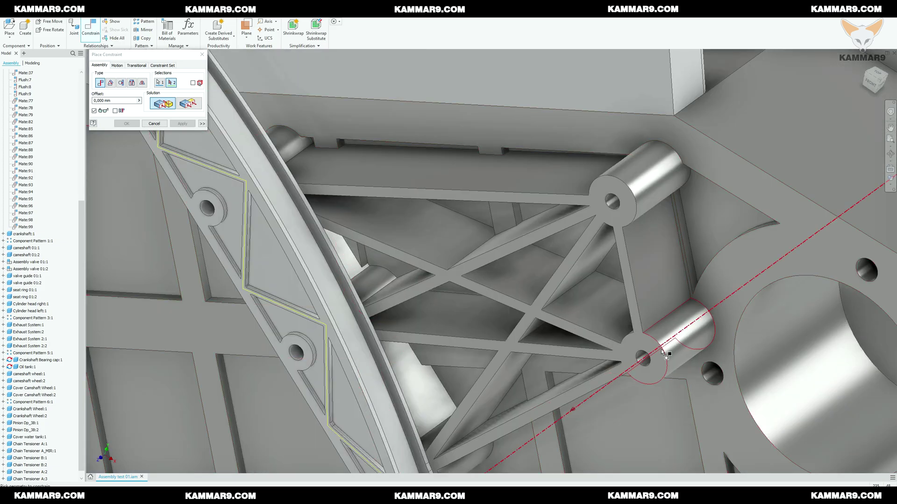
left_click(659, 366)
scroll(658, 363, "down", 4)
scroll(607, 282, "down", 3)
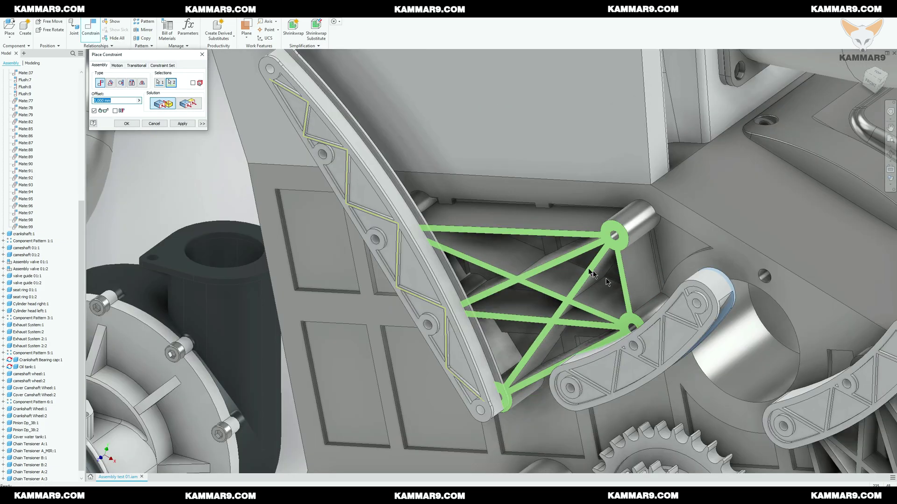
left_click(182, 123)
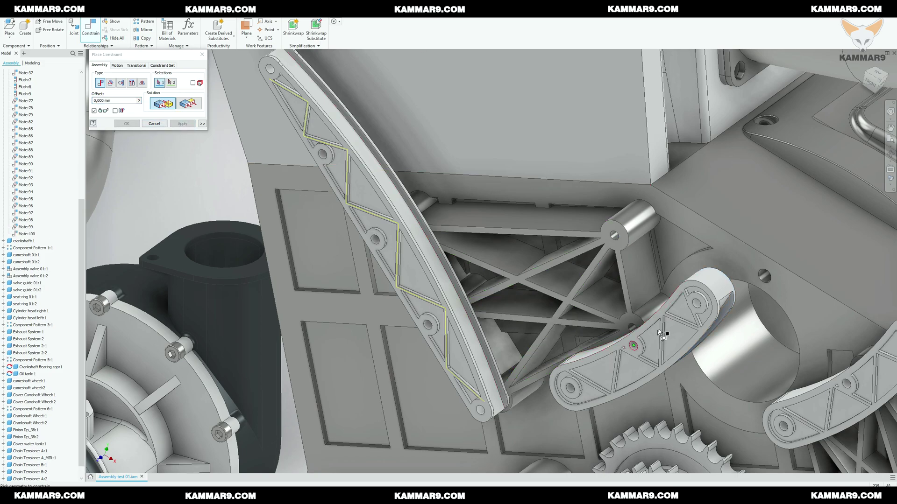
Step: Mate the axis of this copy's end hole nearest the large bore to the bracket's lower inner boss hole, offset 0 mm
left_click(699, 306)
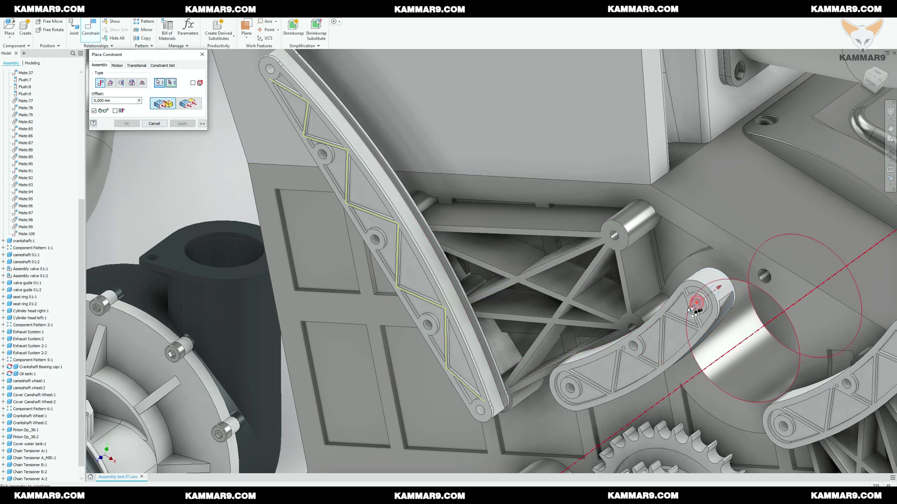
scroll(654, 322, "up", 6)
left_click(604, 346)
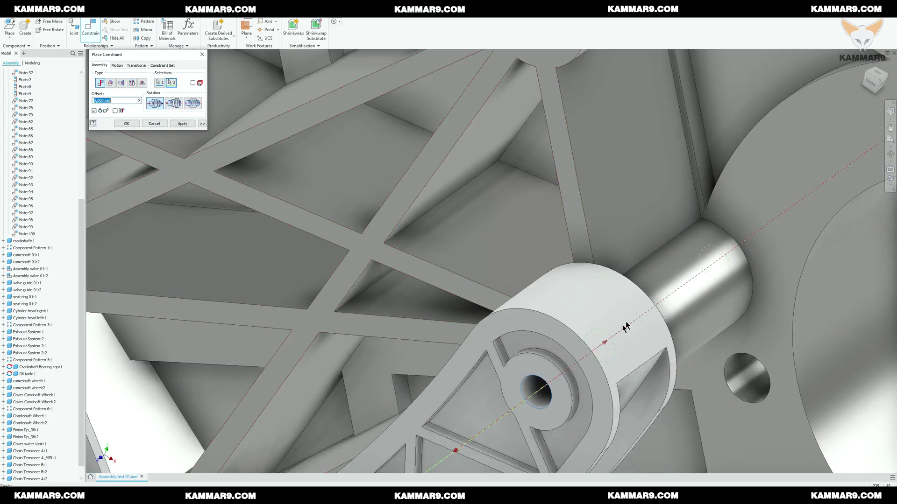
scroll(642, 309, "down", 3)
left_click(182, 123)
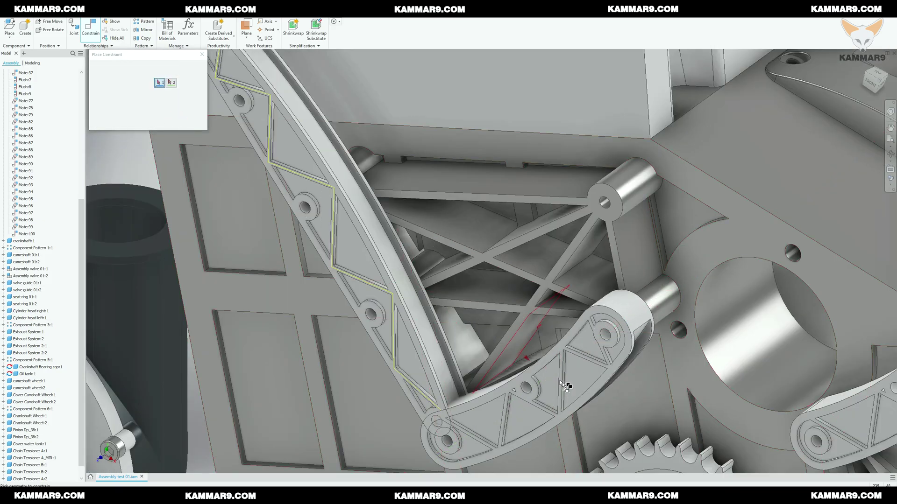
Step: Mate the axis of this copy's middle hole to the upper boss hole of the same bracket, offset 0 mm
scroll(521, 387, "up", 5)
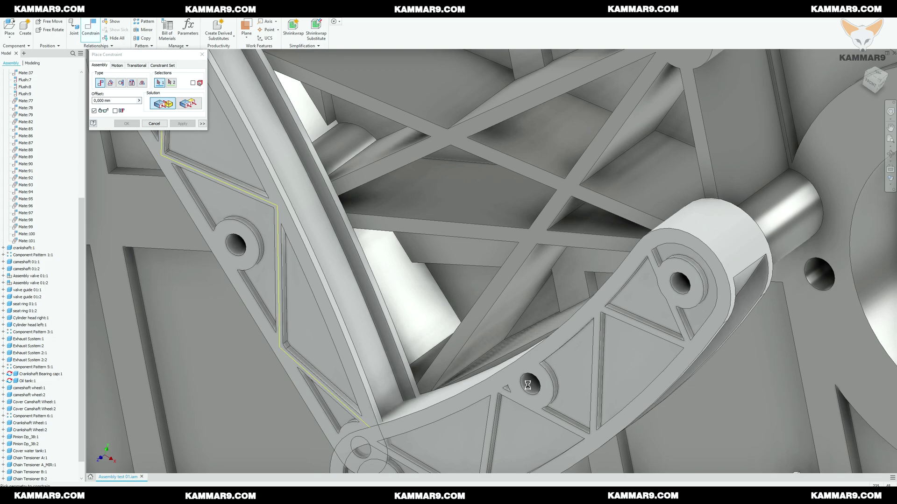
left_click(528, 385)
scroll(528, 385, "down", 4)
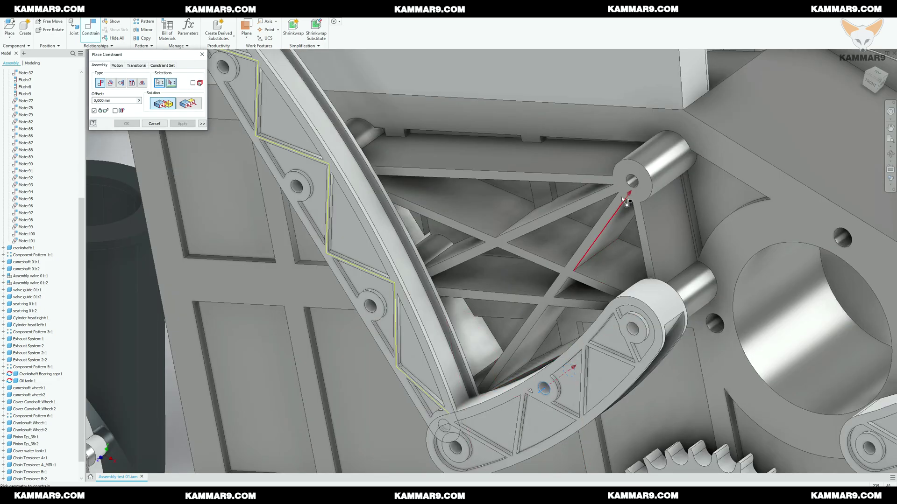
left_click(631, 182)
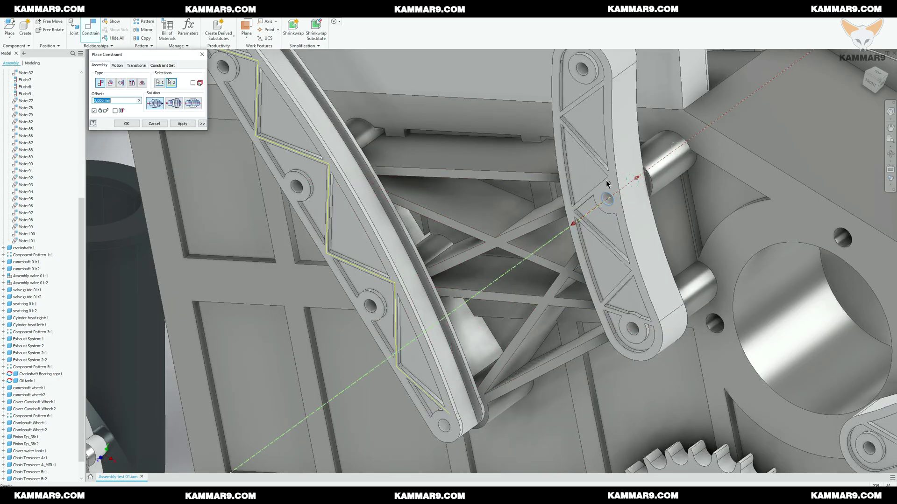
left_click(126, 124)
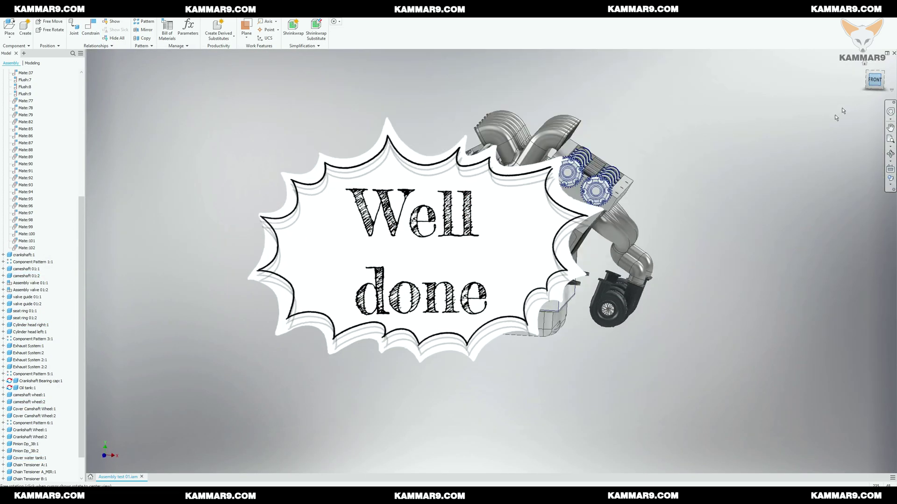
Step: Select the Cylinder head right part in the front view of the engine
scroll(520, 256, "up", 5)
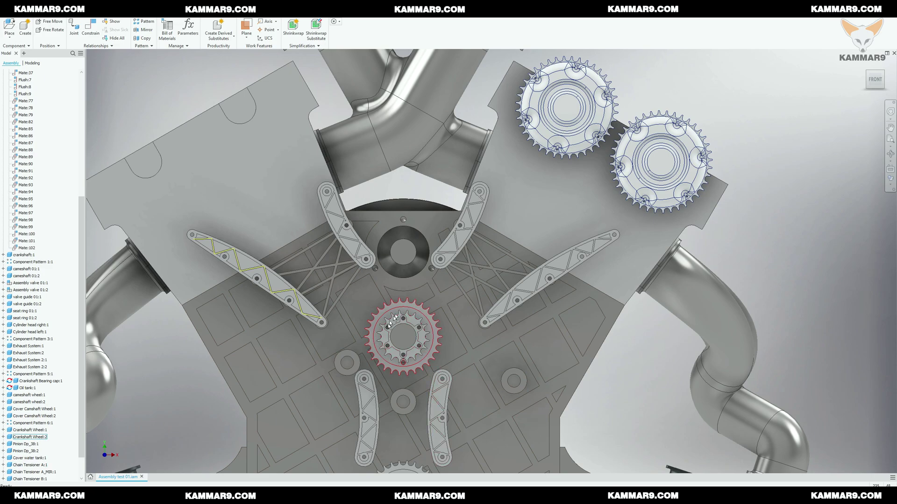
scroll(456, 351, "up", 4)
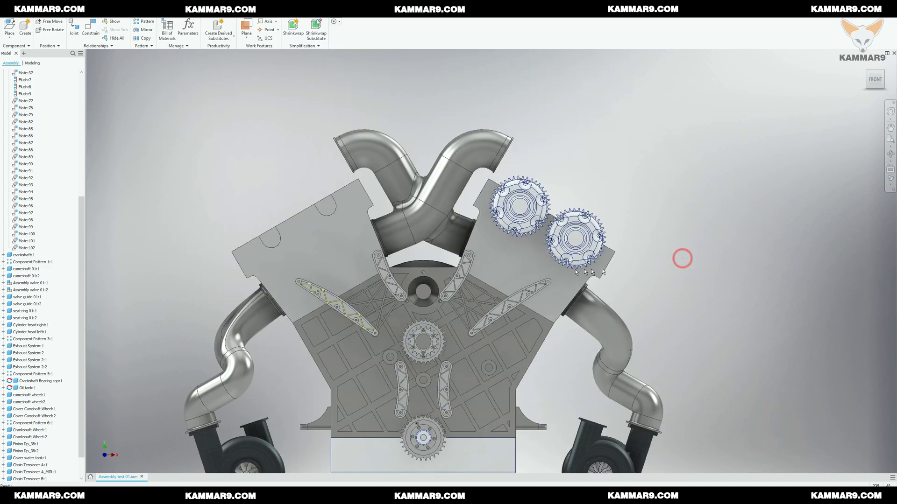
scroll(528, 283, "down", 4)
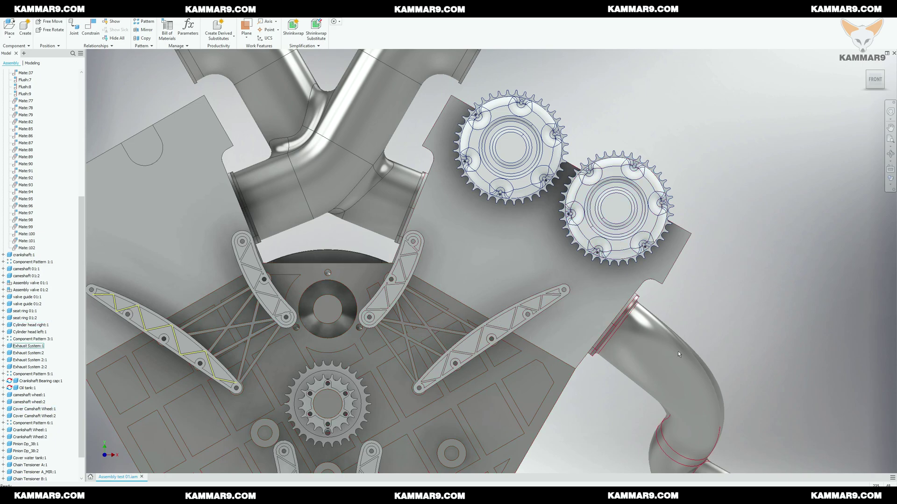
mouse_move(690, 365)
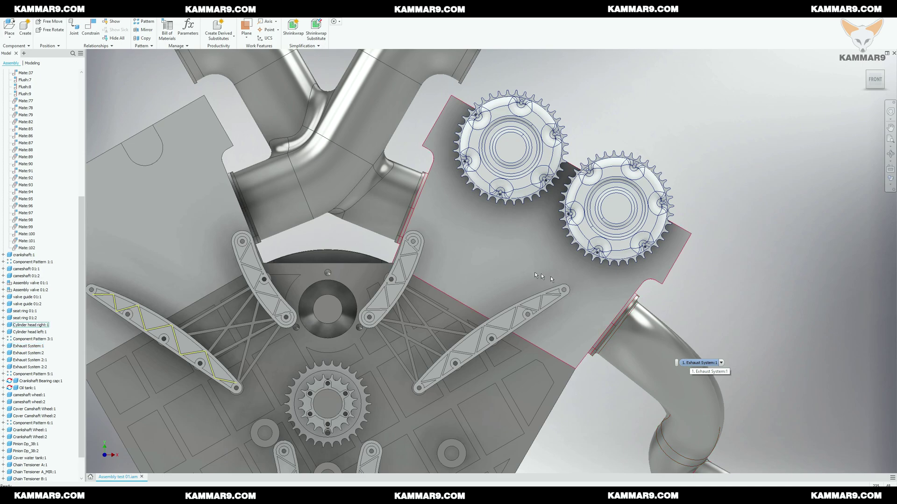
left_click(458, 244)
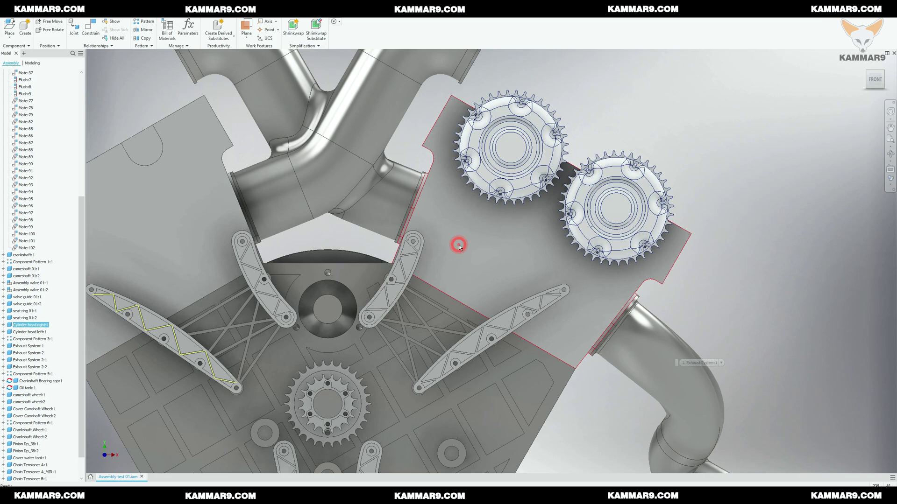